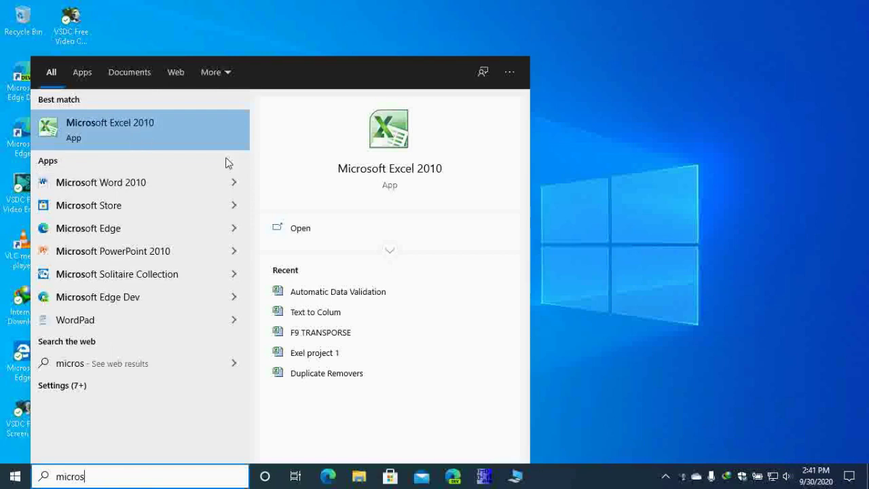
Step: Launch Microsoft Excel 2010 from the Start menu search results
click(299, 230)
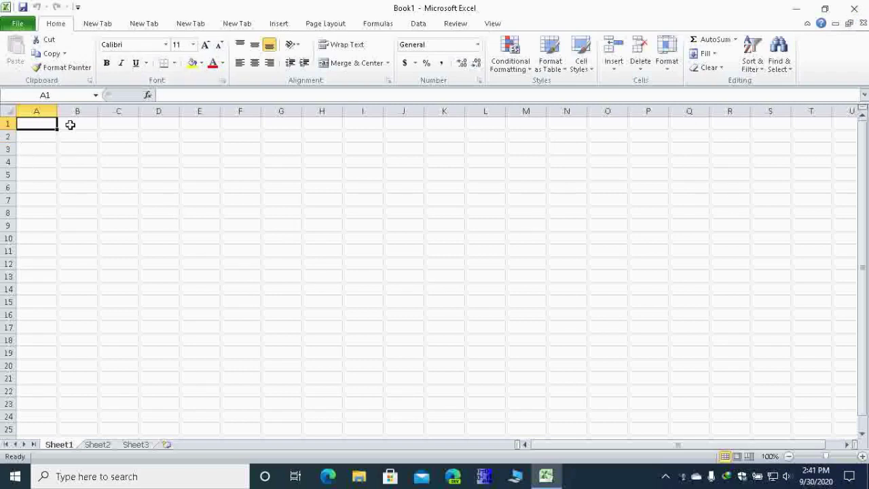
click(73, 123)
click(8, 124)
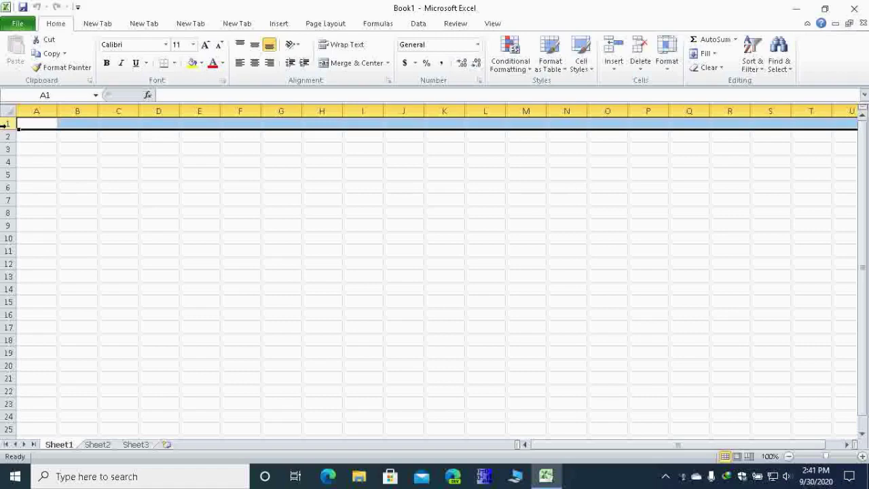
click(47, 123)
click(7, 123)
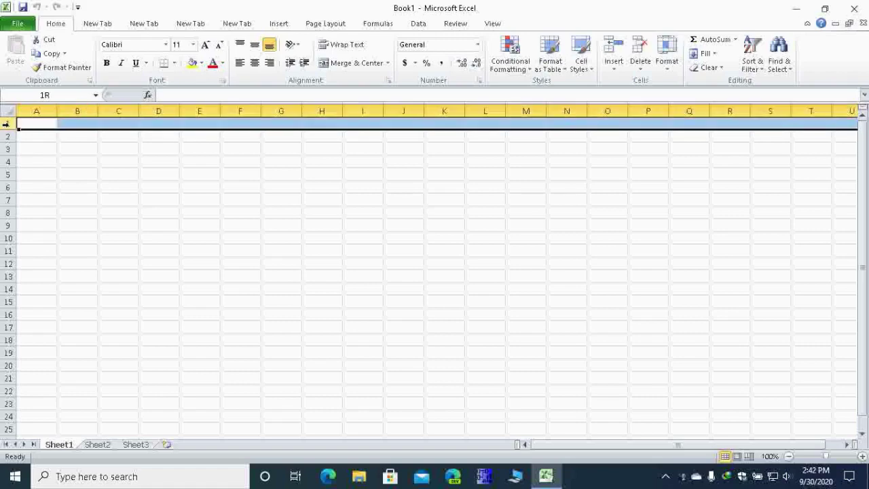
click(48, 125)
click(48, 111)
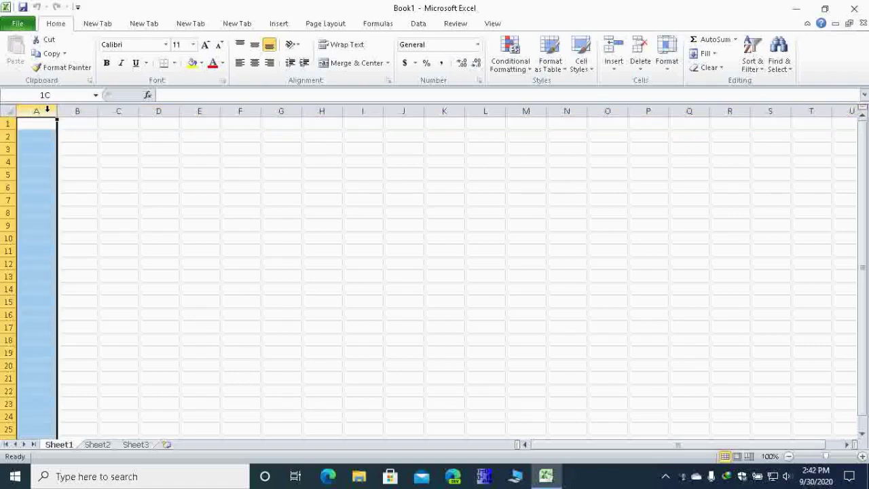
click(6, 123)
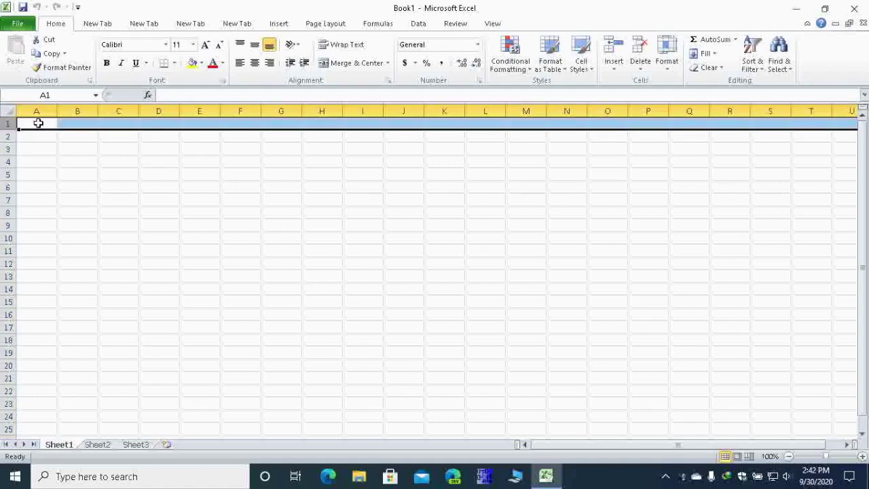
click(39, 111)
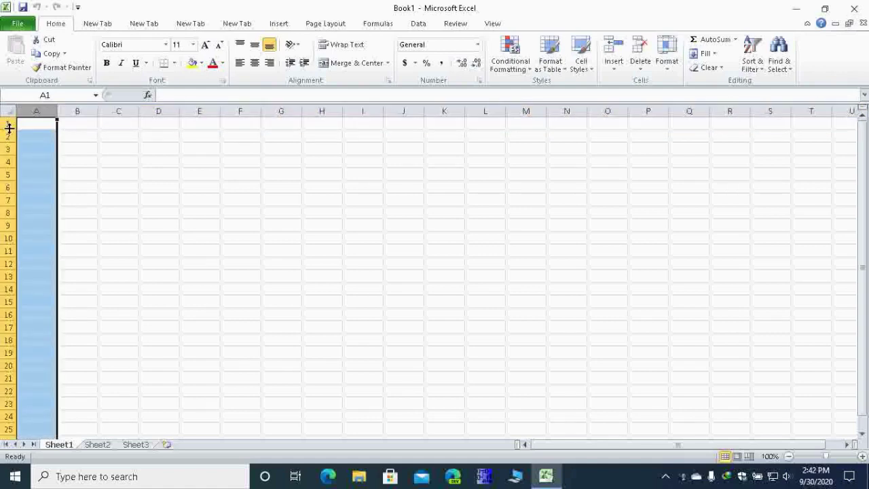
click(8, 123)
click(51, 124)
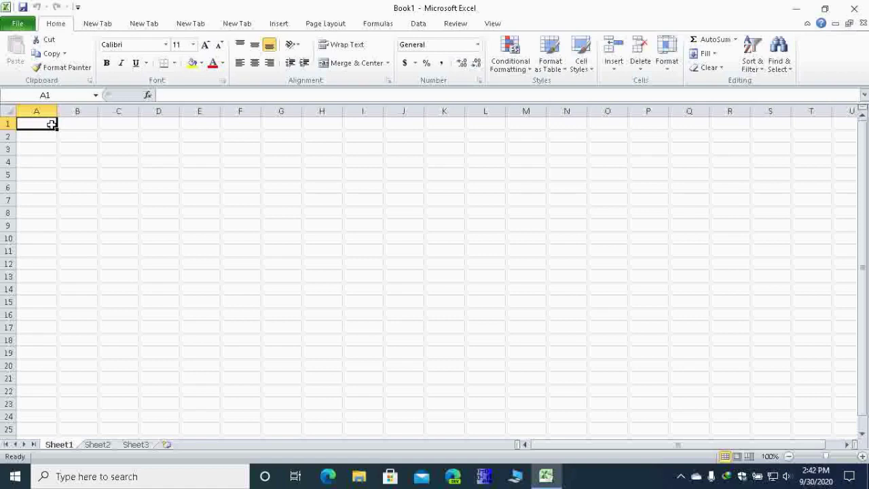
Step: Enter the headers NAME, PHONE, DESIGNATION, EMAIL and ADRESS across A1:E1
text(NAME)
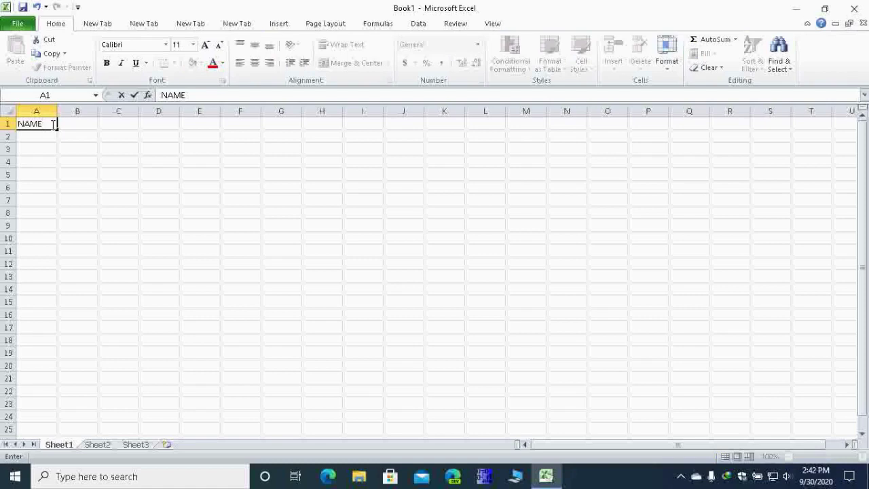
key(Tab)
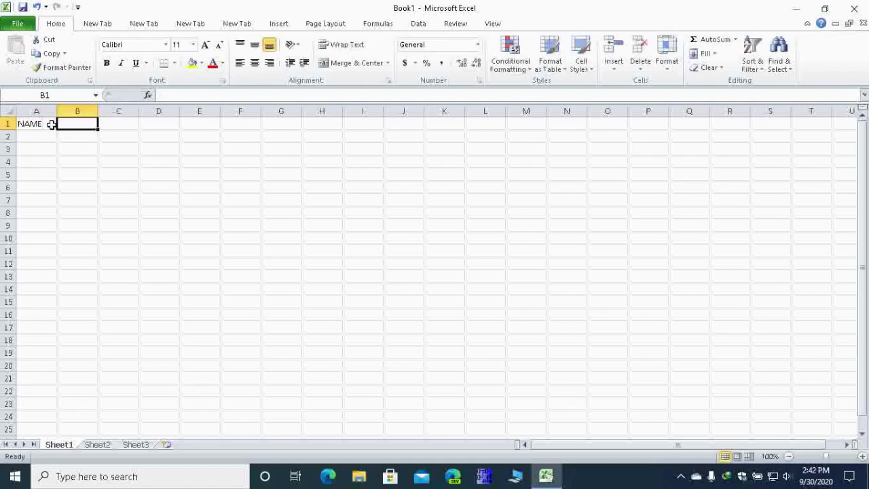
text(PHONE)
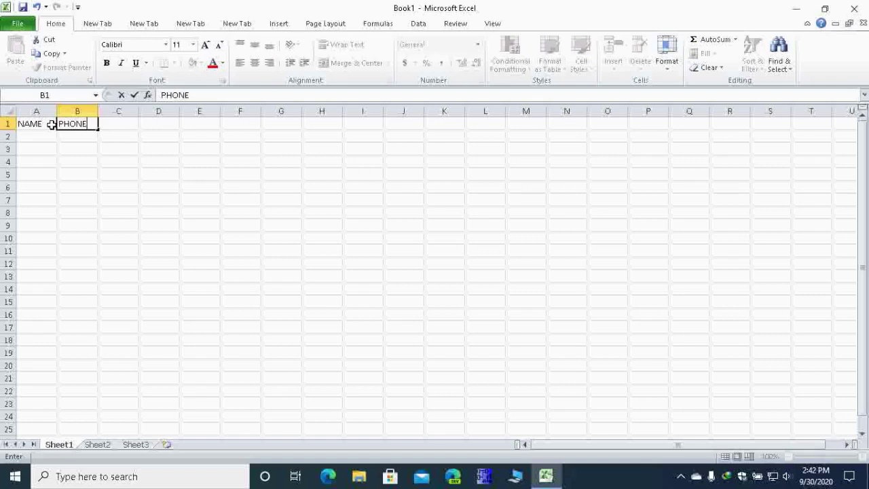
key(Tab)
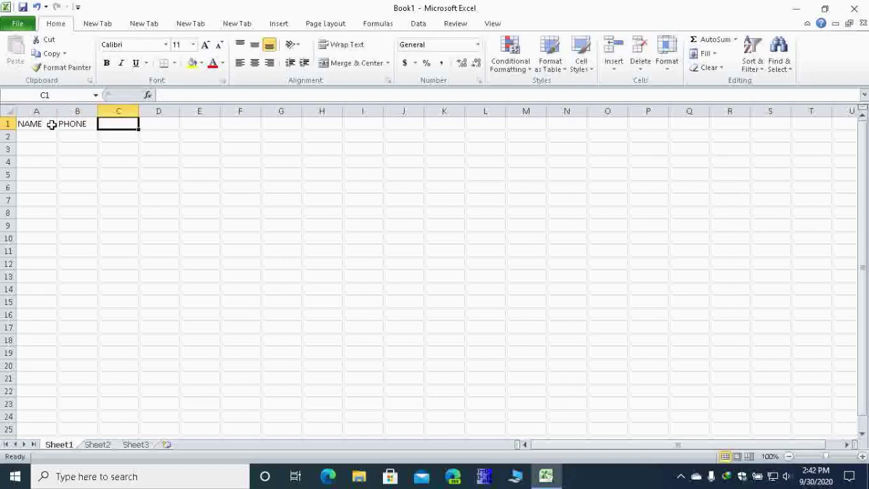
text(DE)
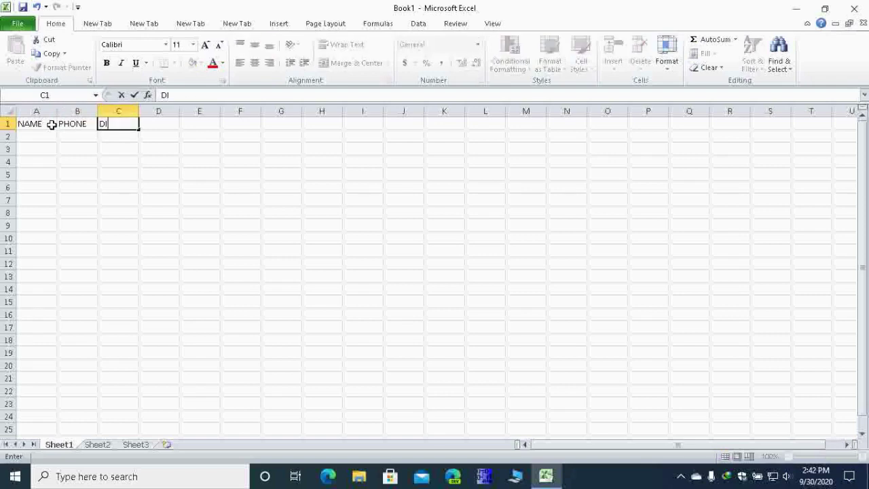
text(SIGNATION)
key(Tab)
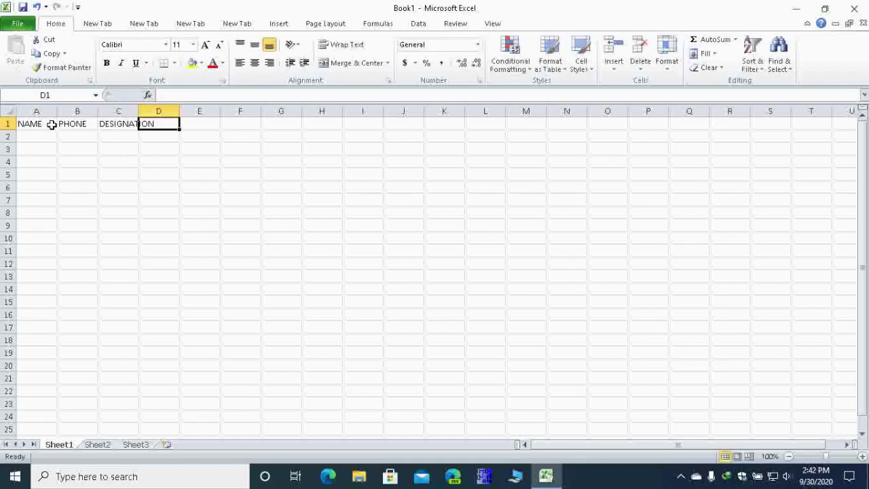
text(EMAIL)
key(Tab)
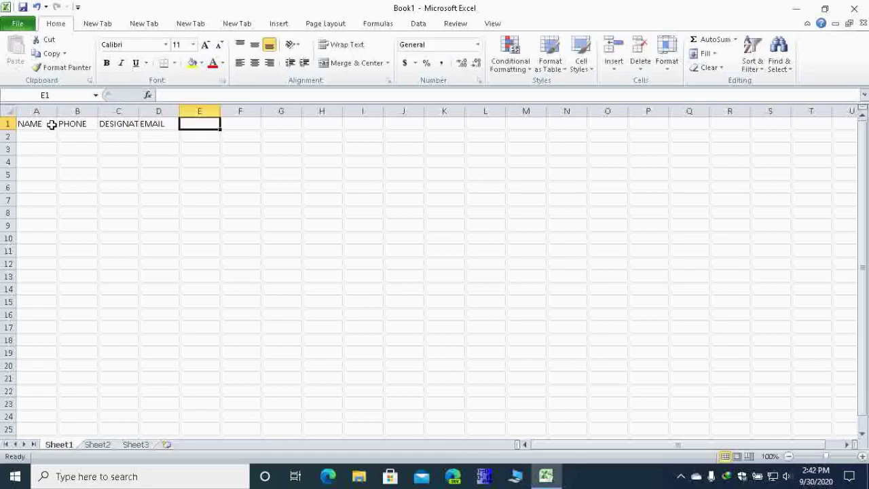
text(ADRESS)
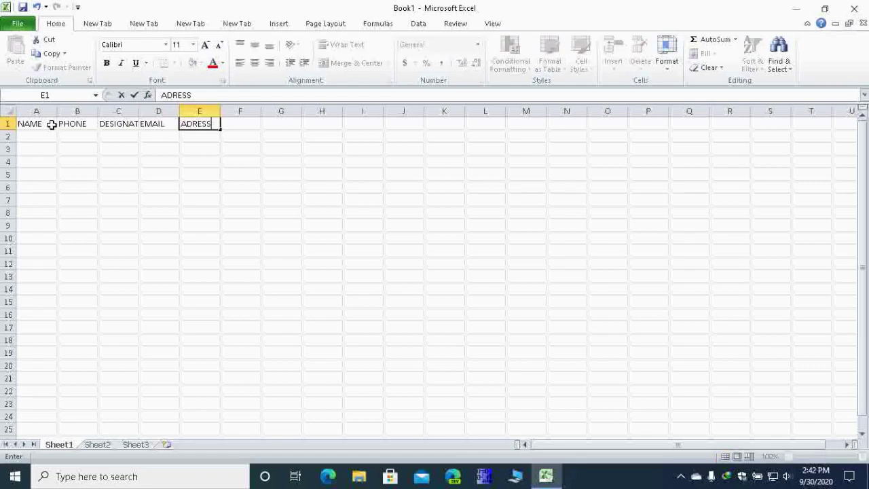
key(Tab)
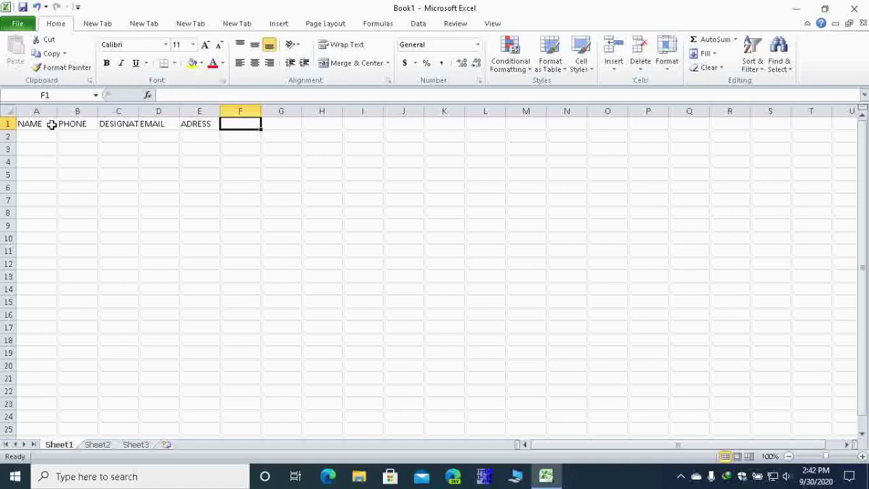
Step: Widen columns A and D and auto-fit column C so DESIGNATION shows in full
click(52, 125)
drag(57, 111, 59, 111)
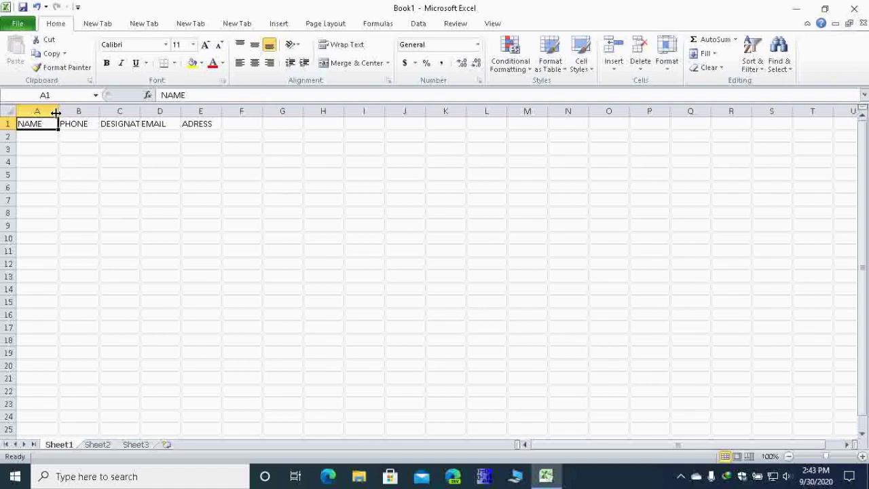
drag(58, 112, 89, 111)
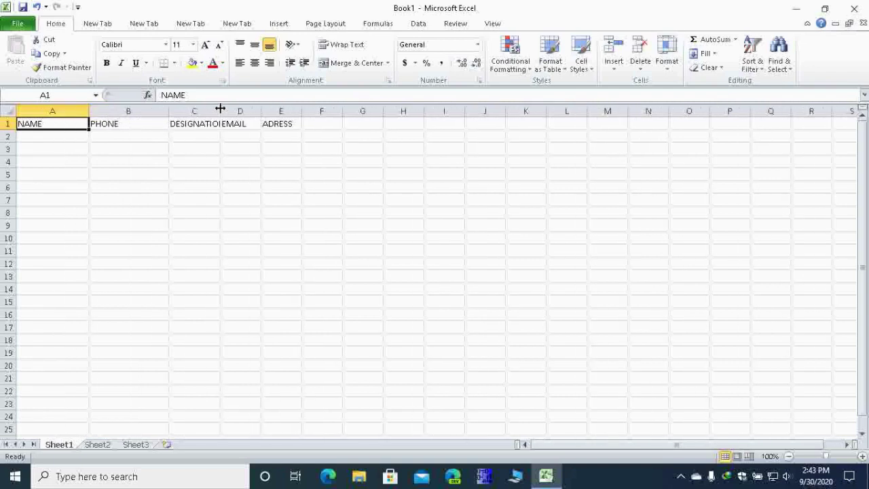
click(220, 110)
double_click(220, 109)
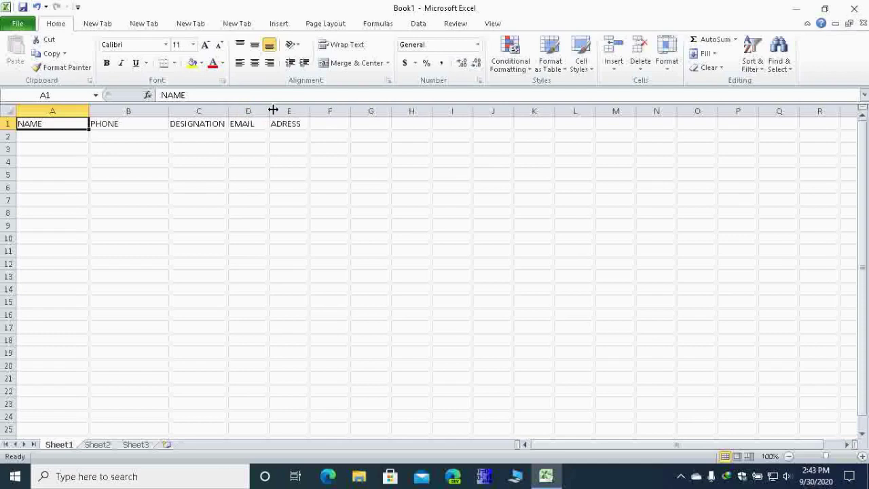
drag(268, 111, 422, 112)
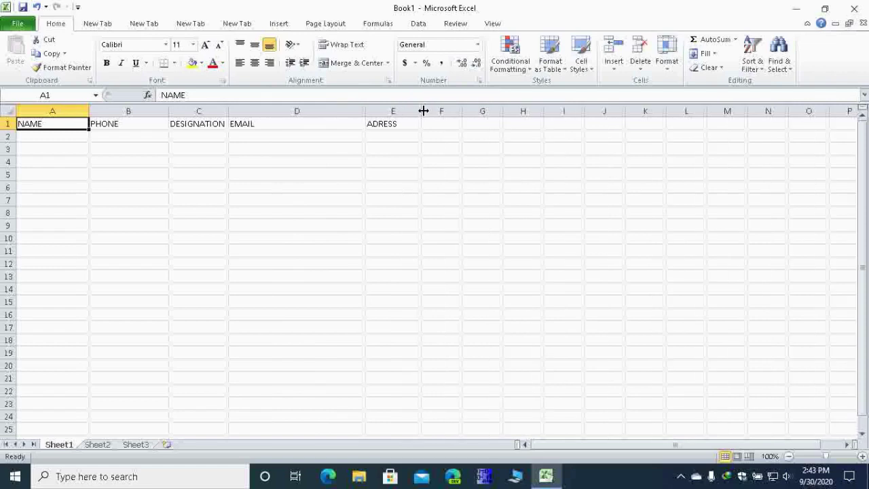
click(33, 135)
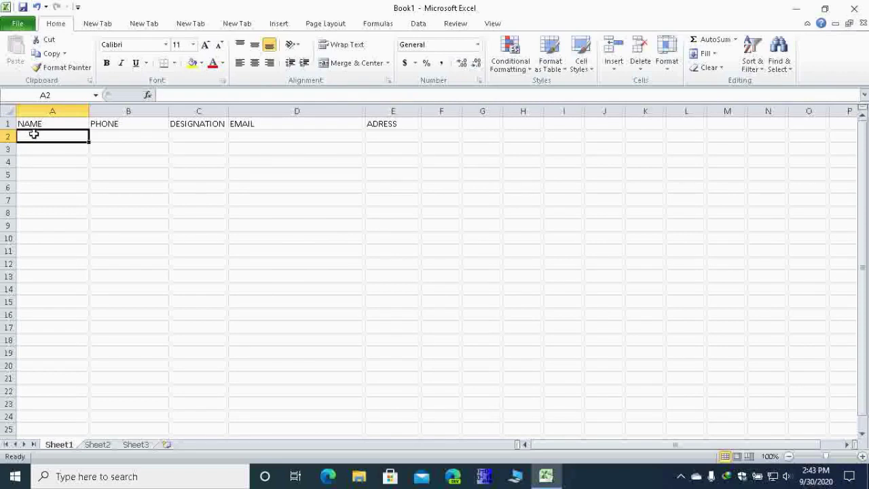
Step: Enter the first contact's name and phone number in A2 and B2
text(SHAKIB)
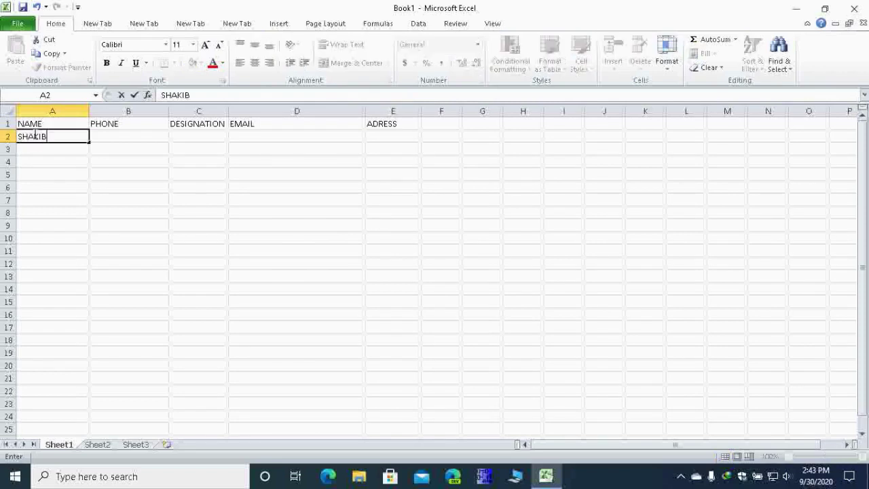
key(Tab)
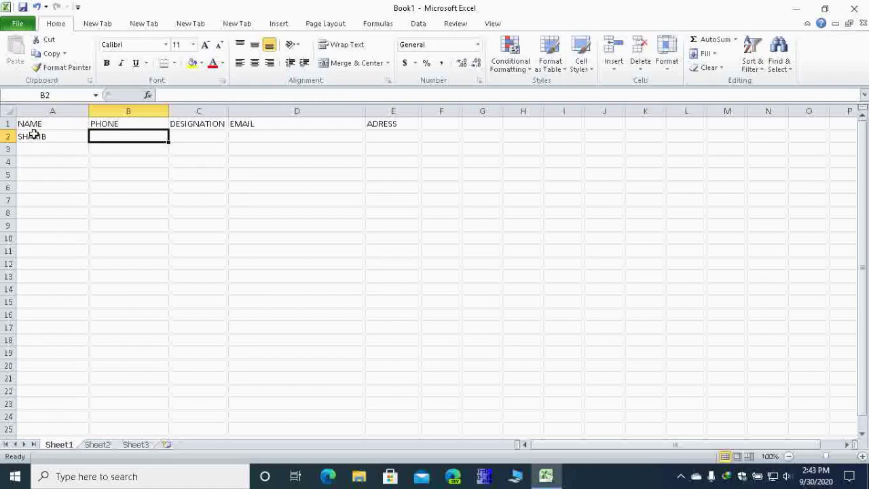
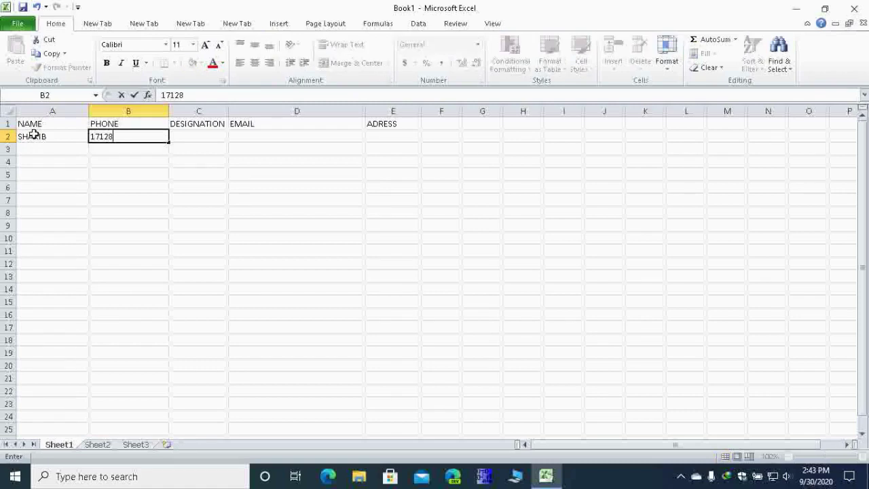
key(Tab)
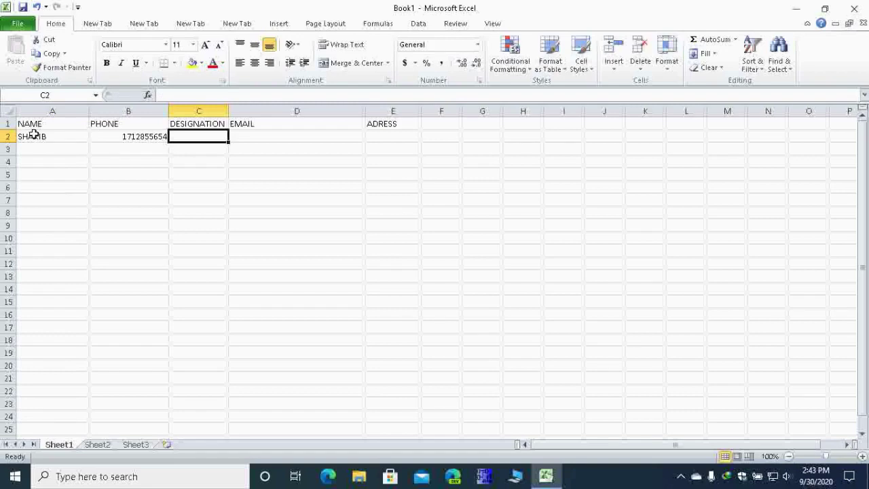
Step: Fill C2:E2 with designation Engineer, the contact's e-mail address and country Bangladesh
text(eNGINEER)
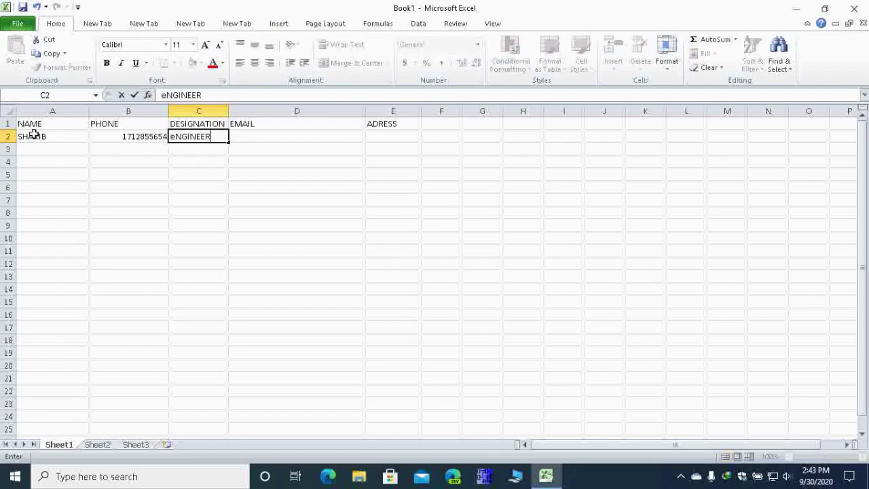
key(Tab)
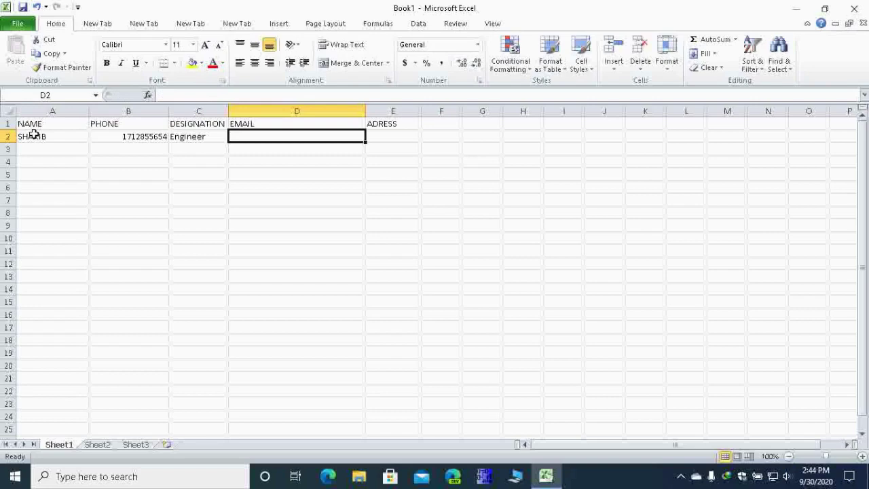
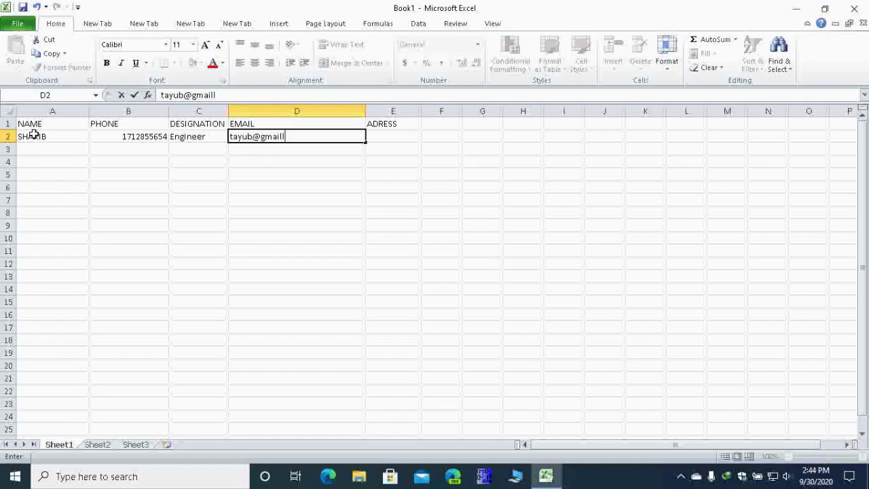
key(Tab)
text(B)
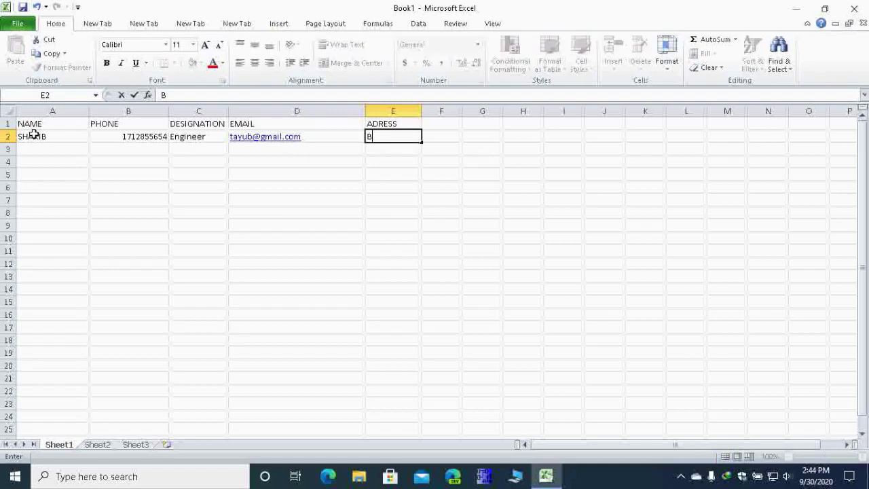
text(angladesh)
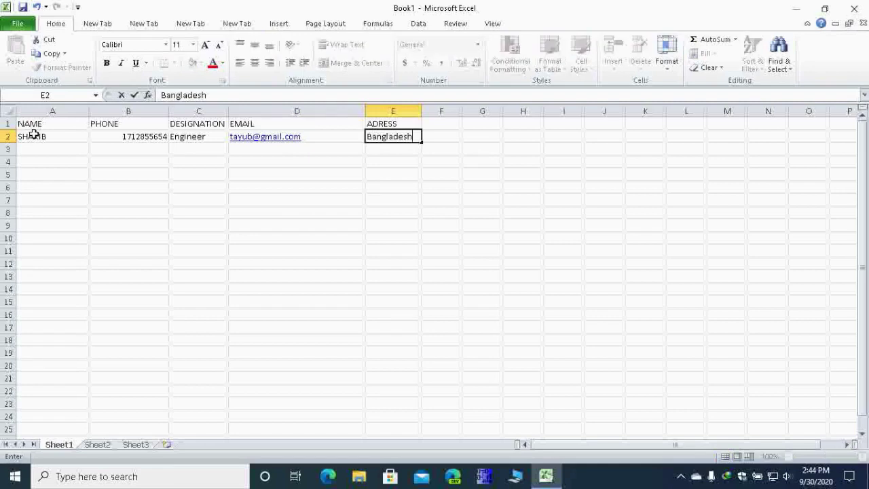
key(Return)
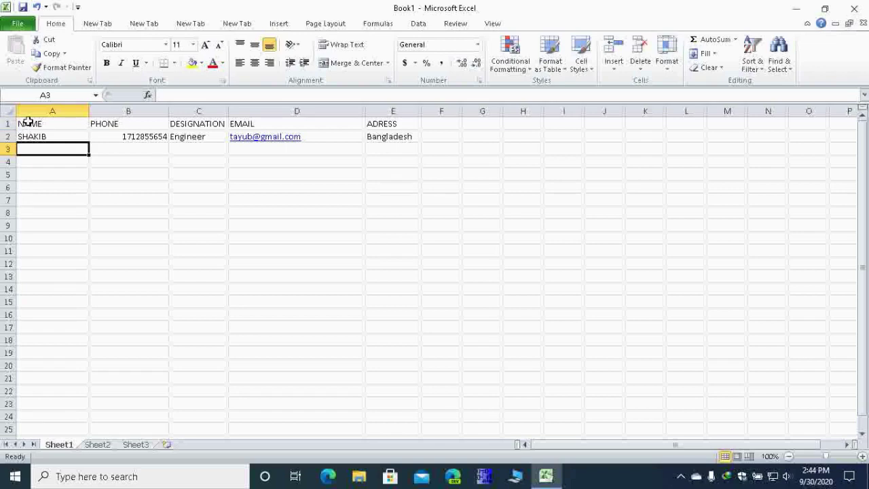
Step: Turn on filter dropdowns for the header row NAME to ADRESS
click(23, 124)
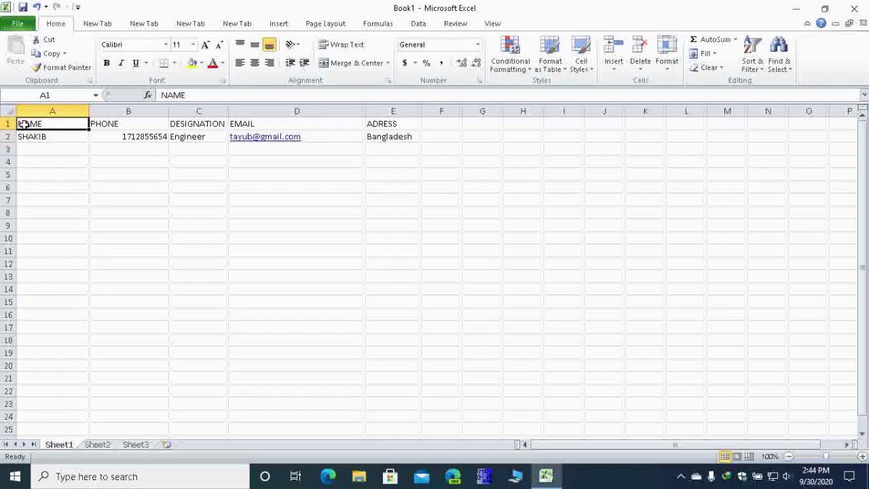
drag(31, 124, 413, 122)
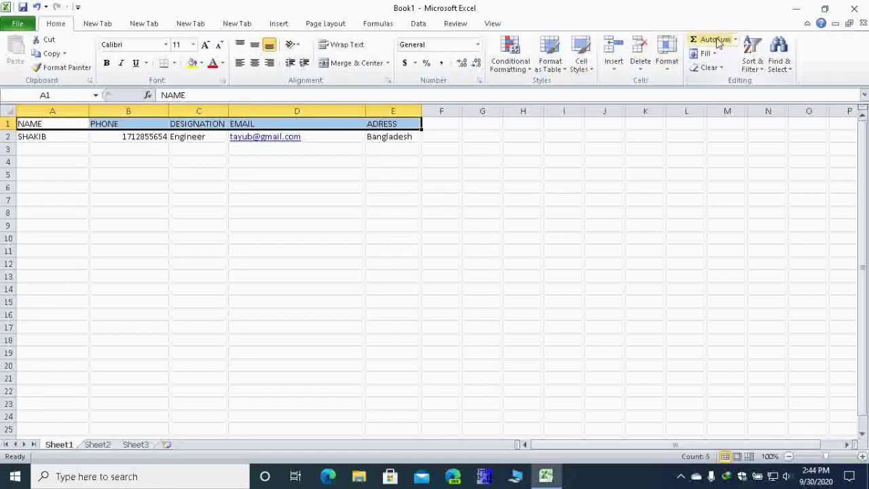
click(751, 66)
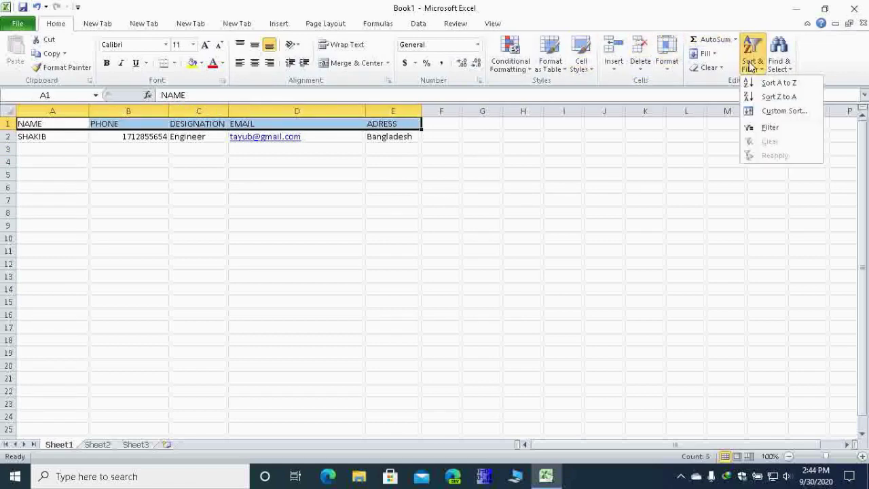
click(768, 127)
click(415, 123)
click(415, 124)
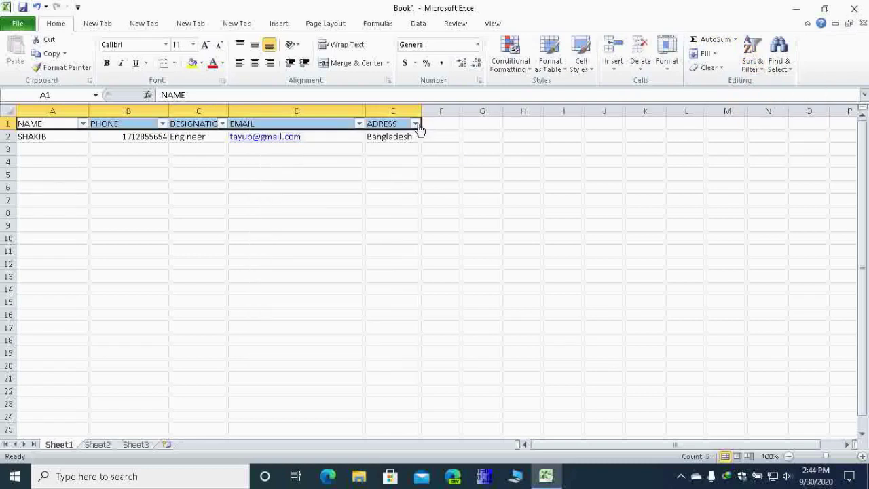
click(15, 25)
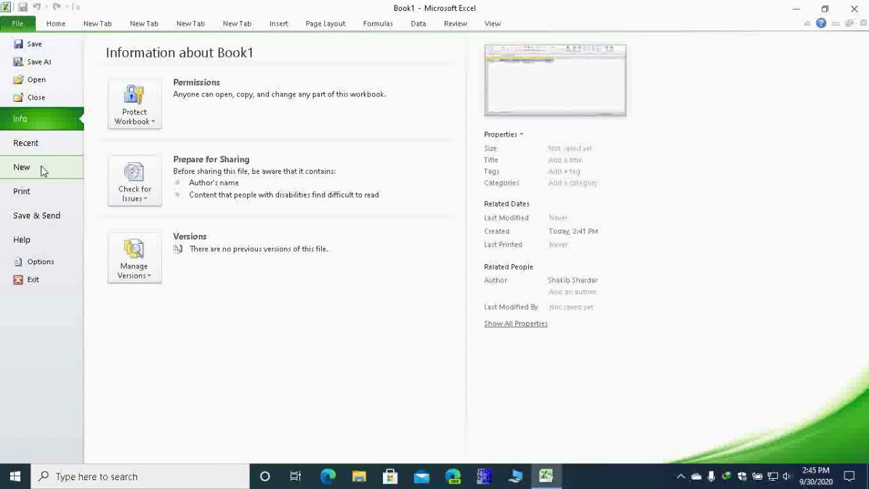
Step: In Excel Options, add the Form command from All Commands to a new custom ribbon tab
click(41, 262)
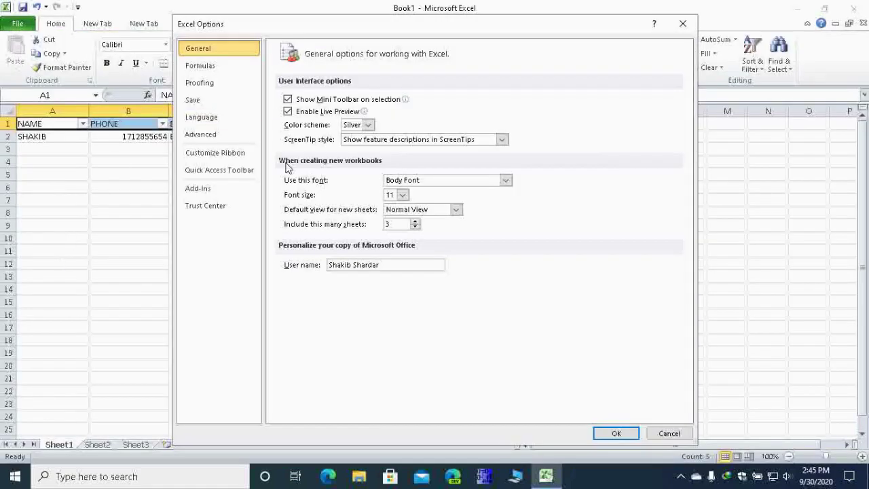
click(230, 153)
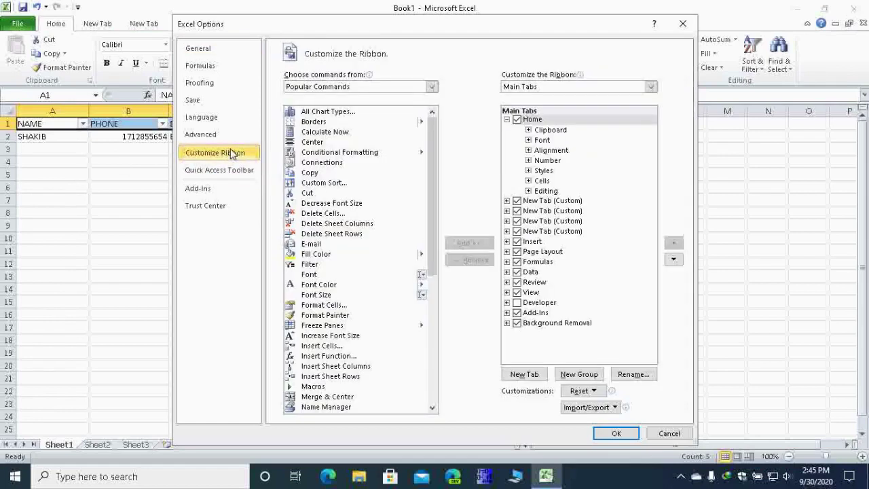
click(431, 87)
click(370, 121)
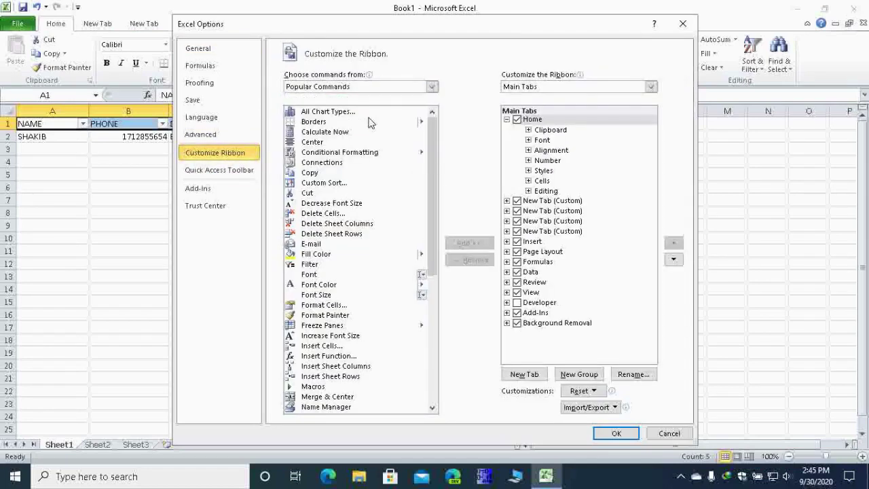
drag(431, 124, 425, 224)
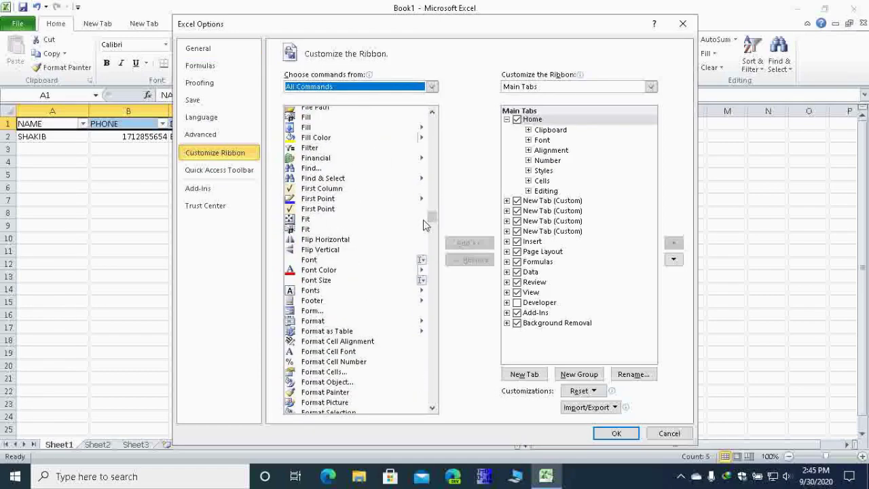
click(330, 312)
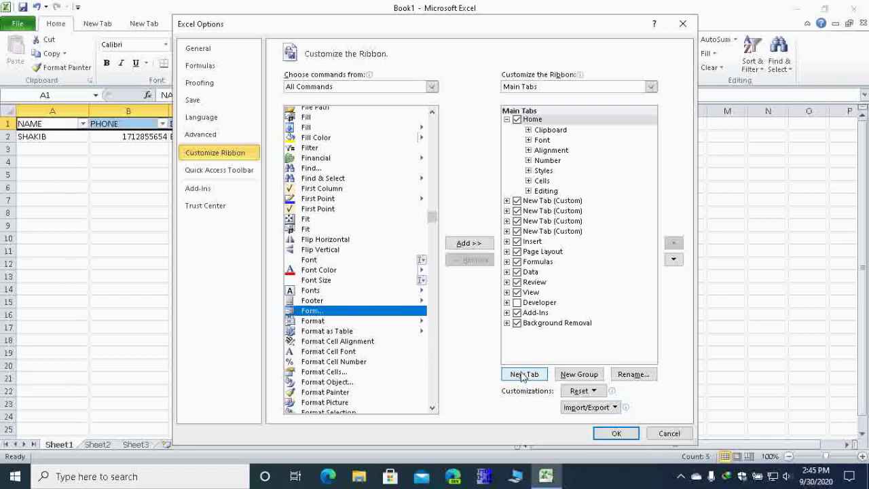
click(524, 375)
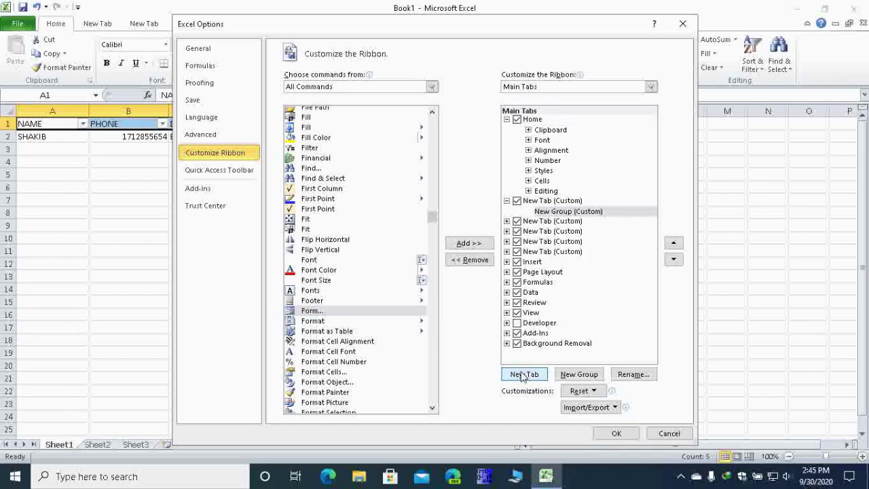
click(330, 312)
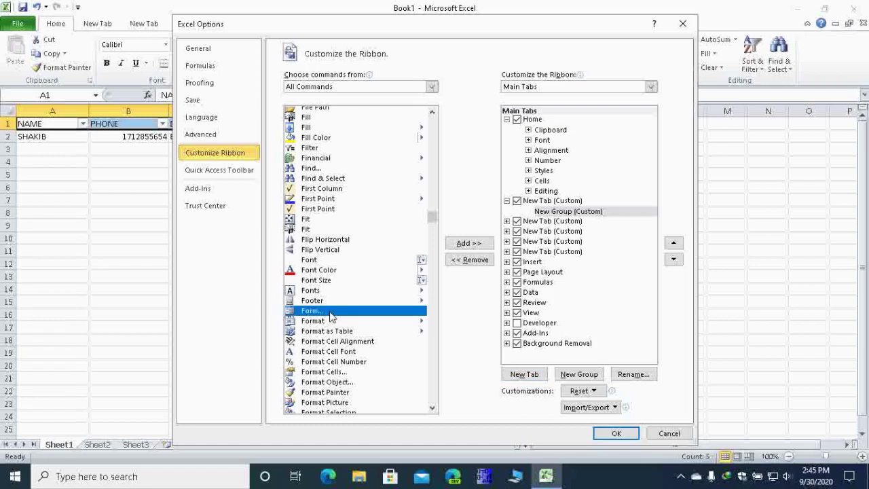
click(469, 243)
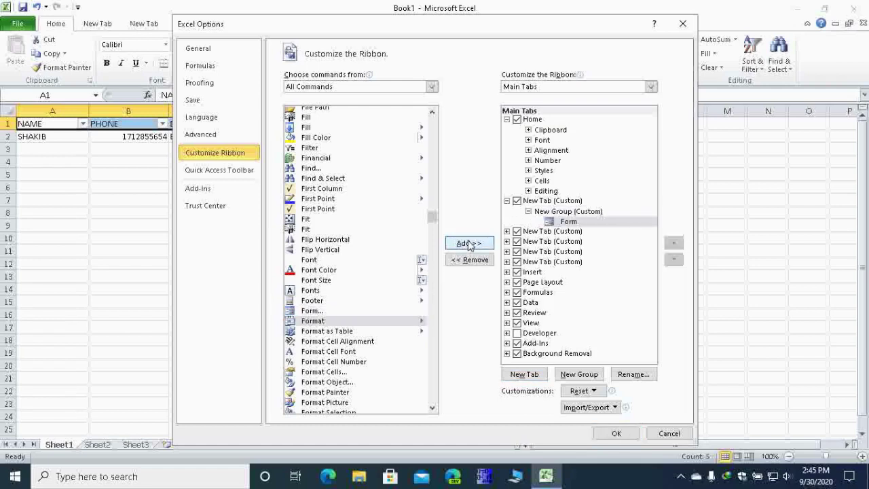
Step: Apply the ribbon change and start a new blank record in the Sheet1 data form
click(614, 431)
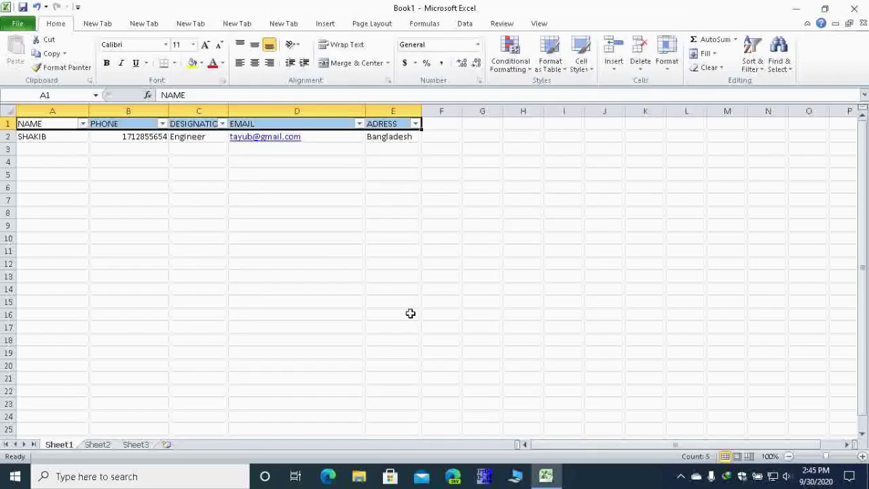
drag(65, 124, 384, 107)
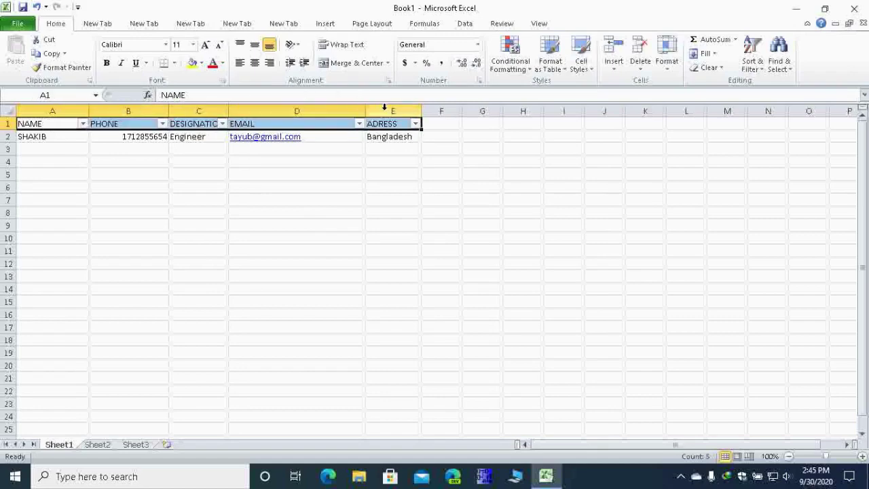
click(148, 26)
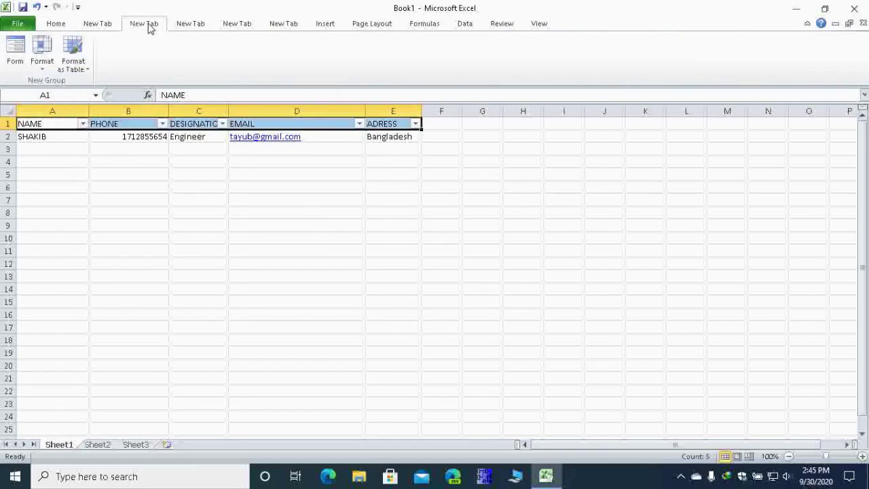
click(27, 65)
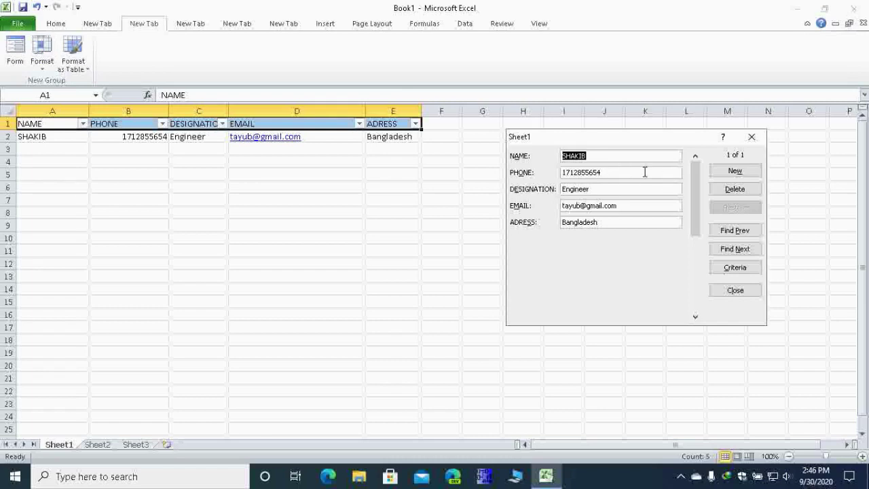
key(Return)
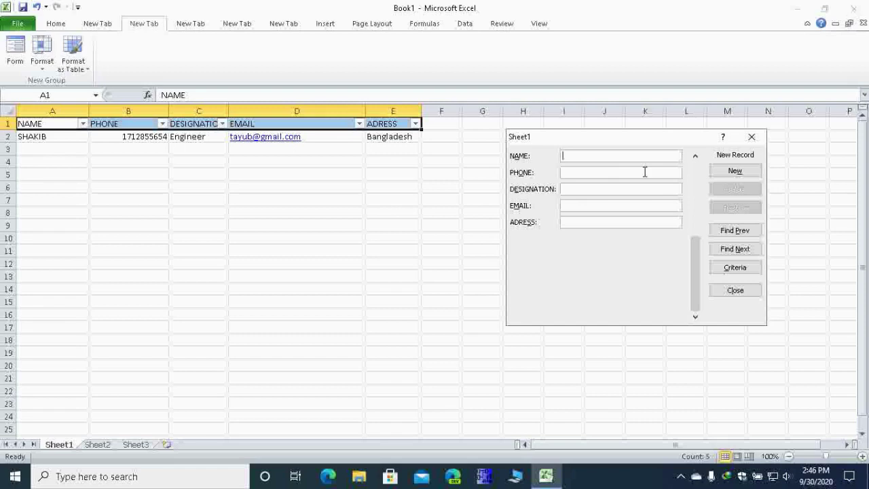
Step: Enter the second contact's name, designation Accountcer, e-mail and address India as row 3
text(sh)
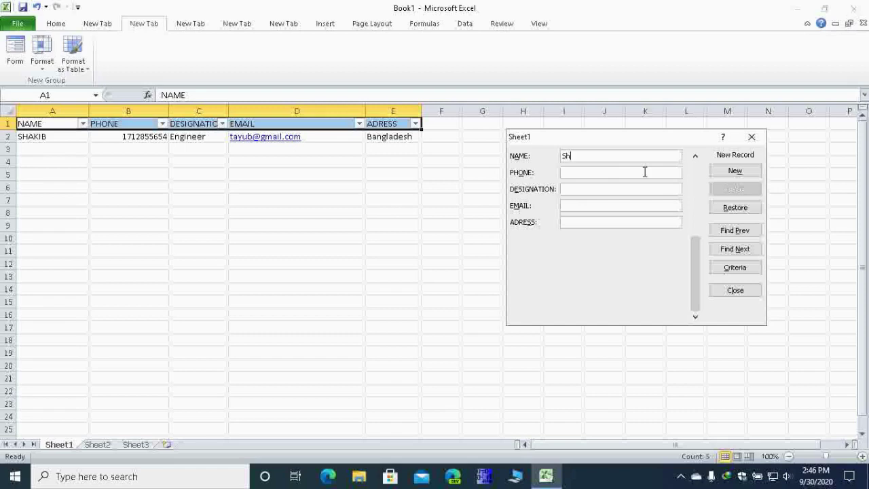
key(BackSpace)
key(BackSpace)
text(Rose)
text(125858582)
key(Tab)
text(Rose)
key(BackSpace)
key(BackSpace)
key(BackSpace)
key(BackSpace)
text(Accountc)
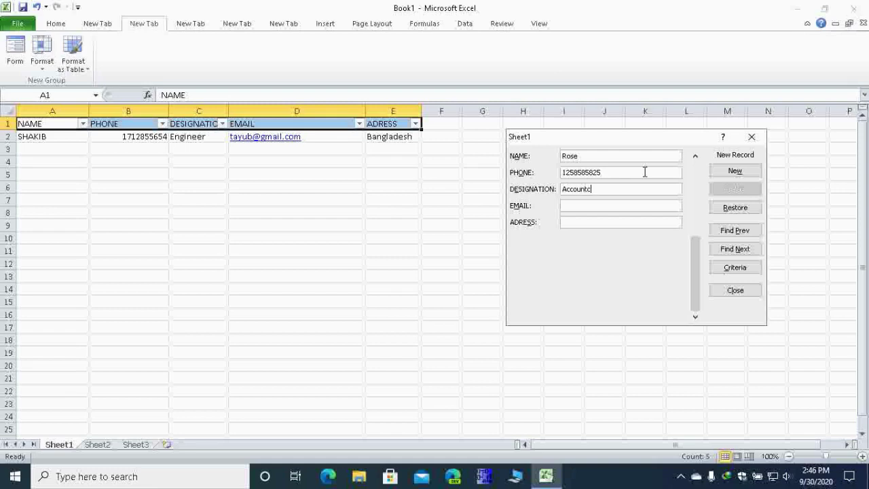
text(er)
key(Tab)
text(India)
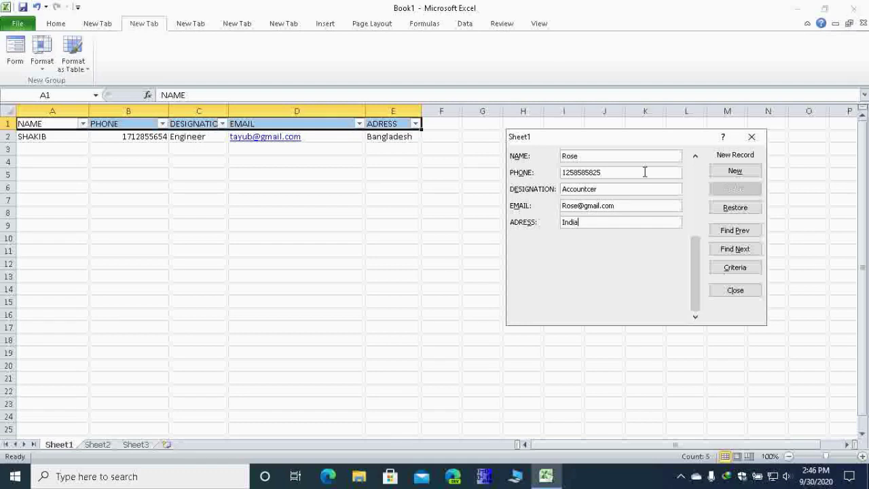
key(Return)
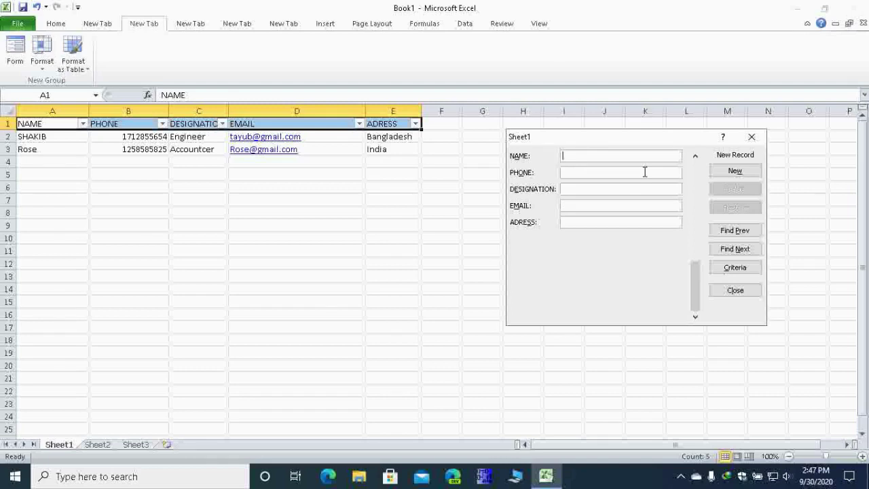
Step: Add a third contact with phone, Marketing officer, e-mail and India, then close the form
text(Sbv)
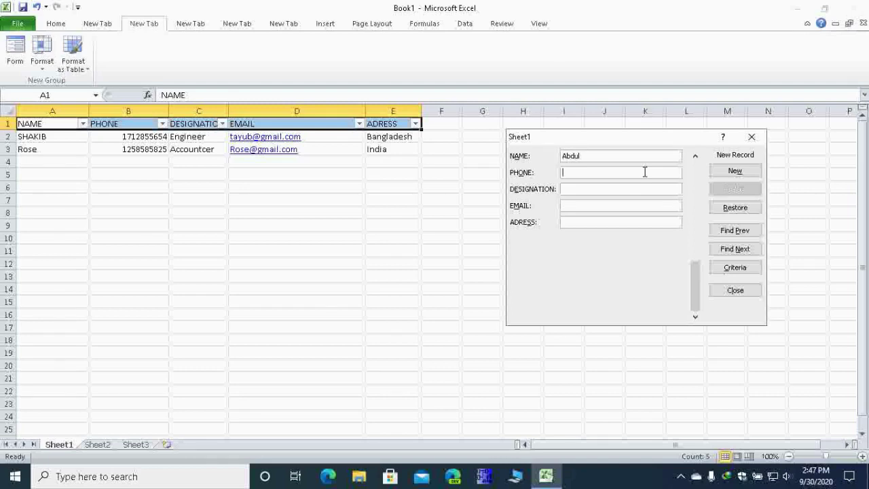
click(645, 171)
text(Market)
text(ing off)
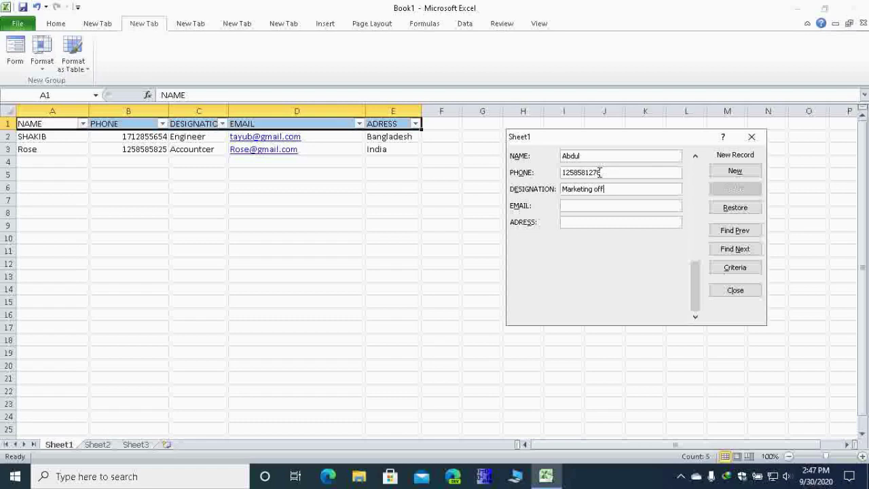
text(icer)
text(India)
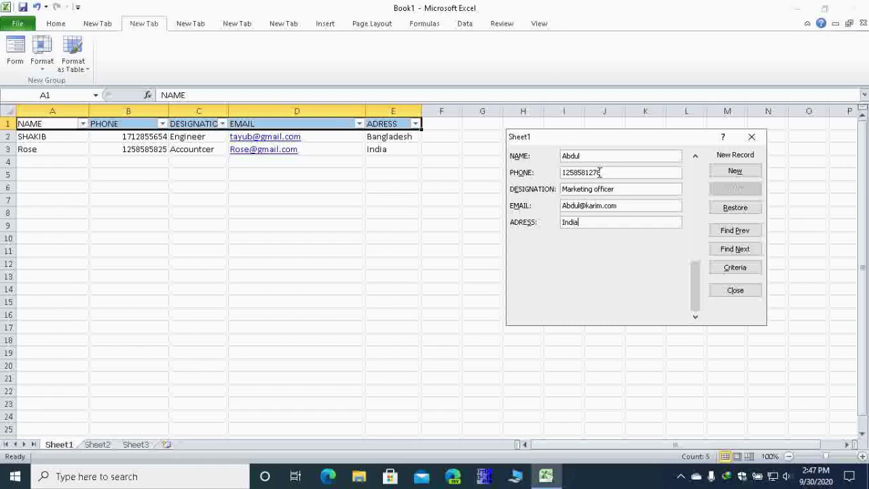
key(Return)
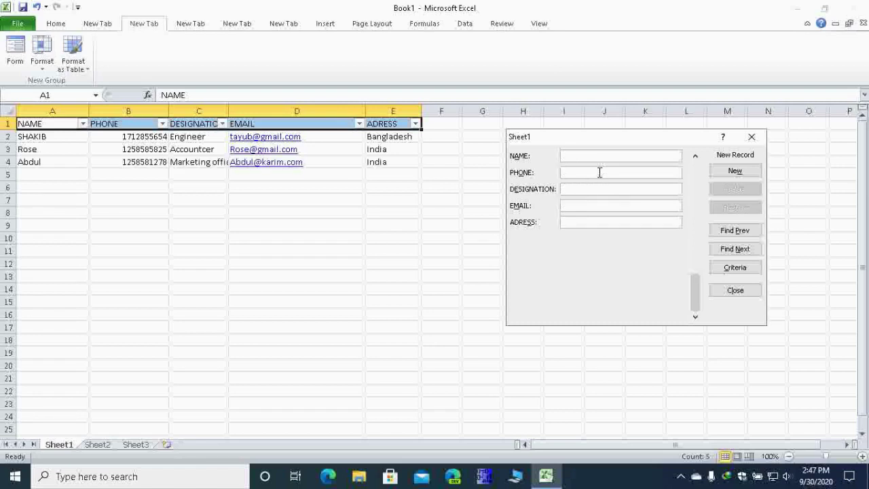
key(Escape)
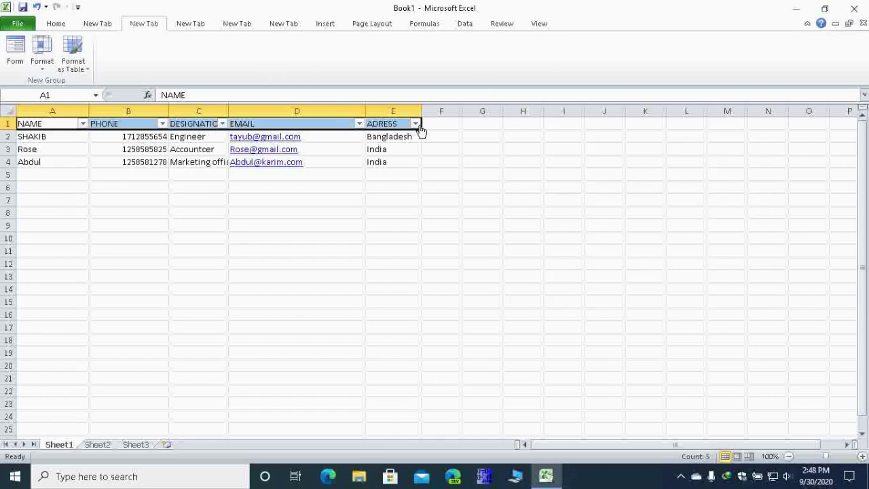
click(415, 124)
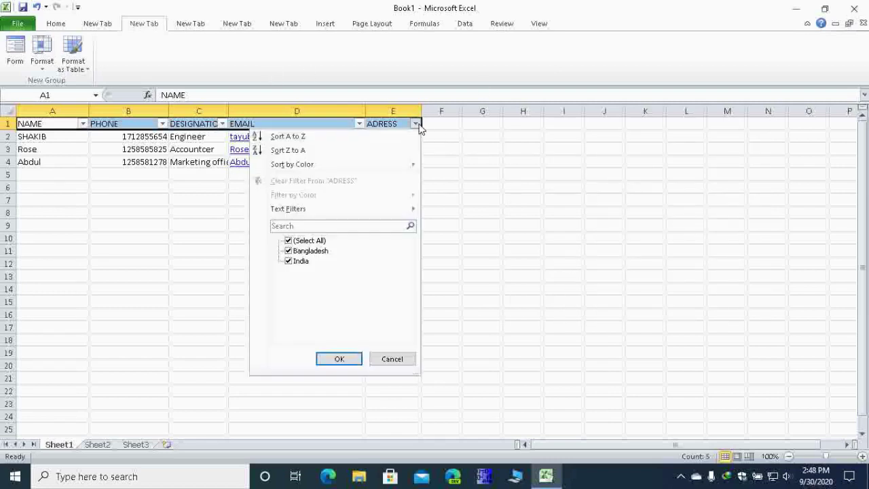
click(314, 243)
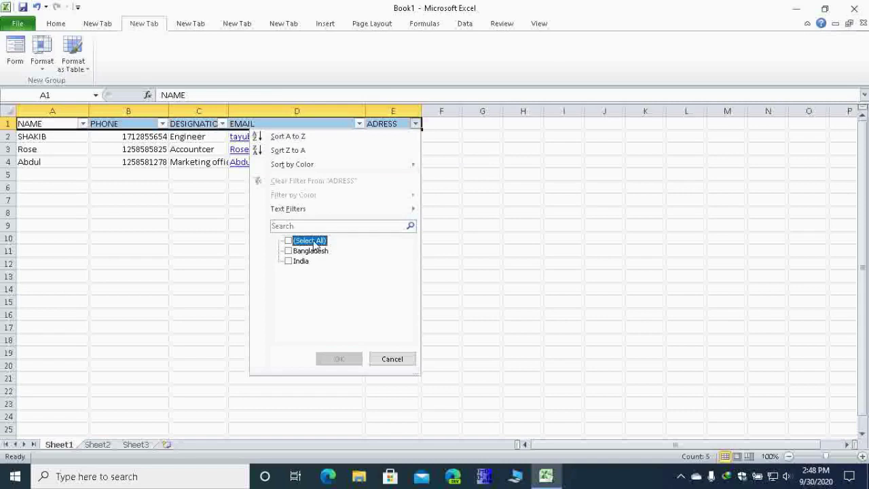
click(314, 243)
click(314, 243)
click(307, 251)
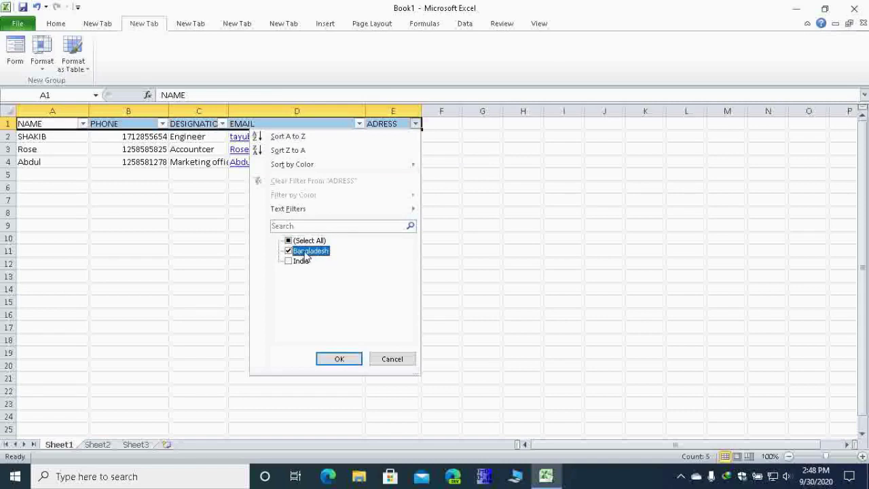
click(336, 360)
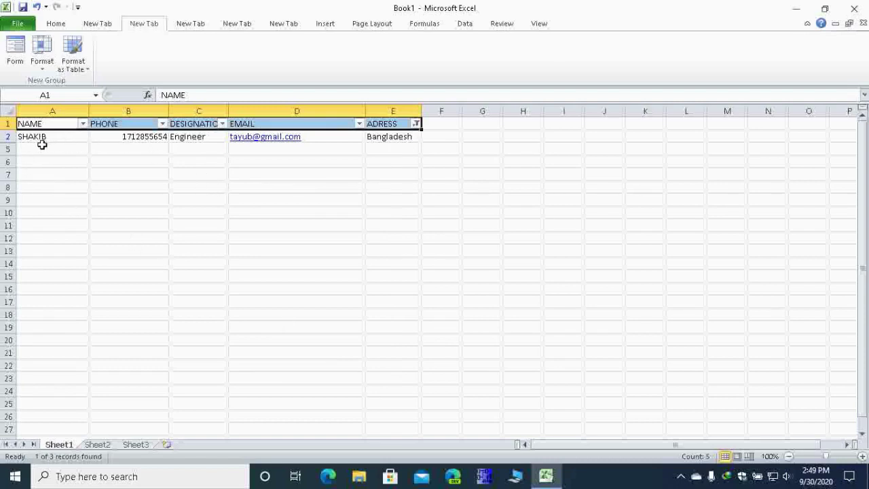
key(ctrl+z)
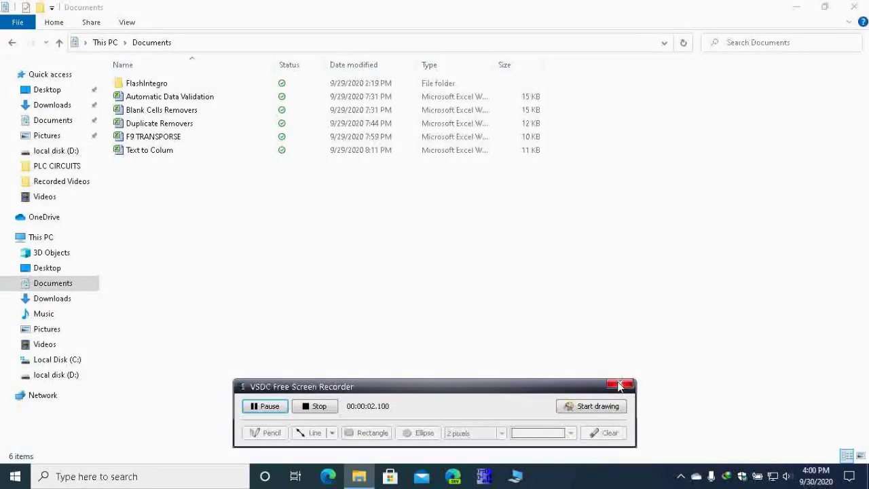
Step: Open the F9 TRANSPORSE workbook from the Documents folder
click(620, 383)
double_click(220, 139)
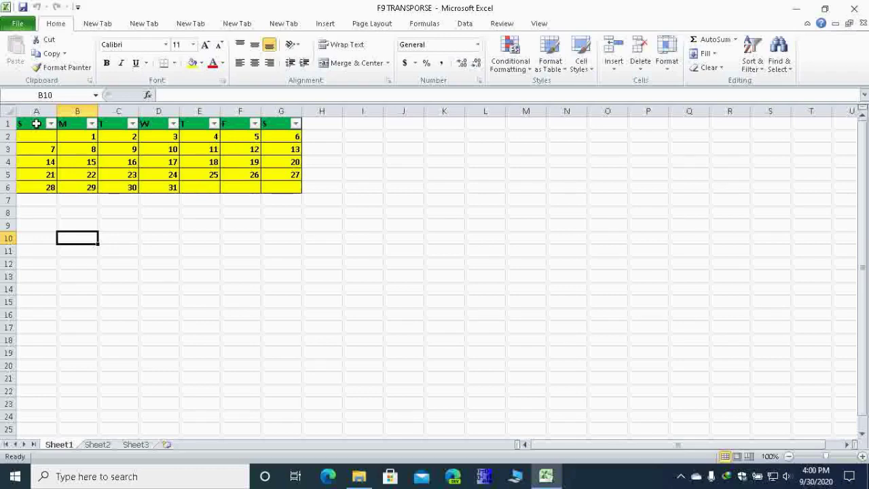
Step: Copy the calendar table A1:G6 and paste it at A9
drag(36, 123, 297, 187)
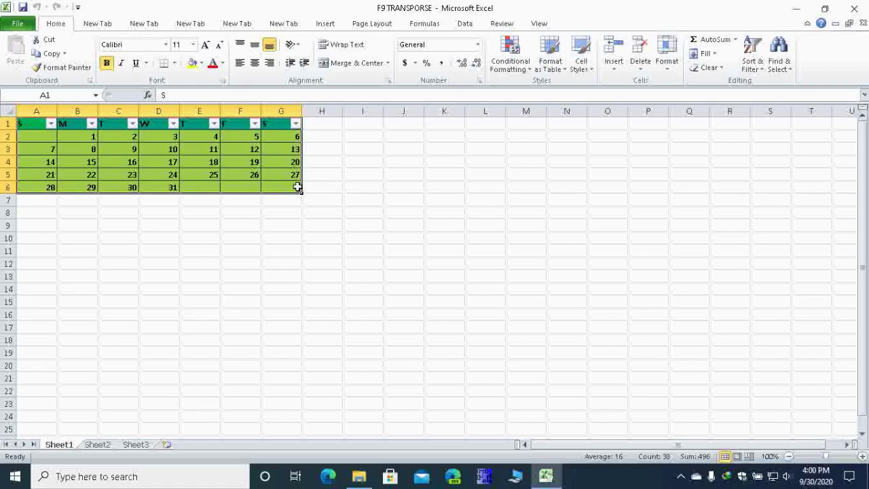
key(ctrl+c)
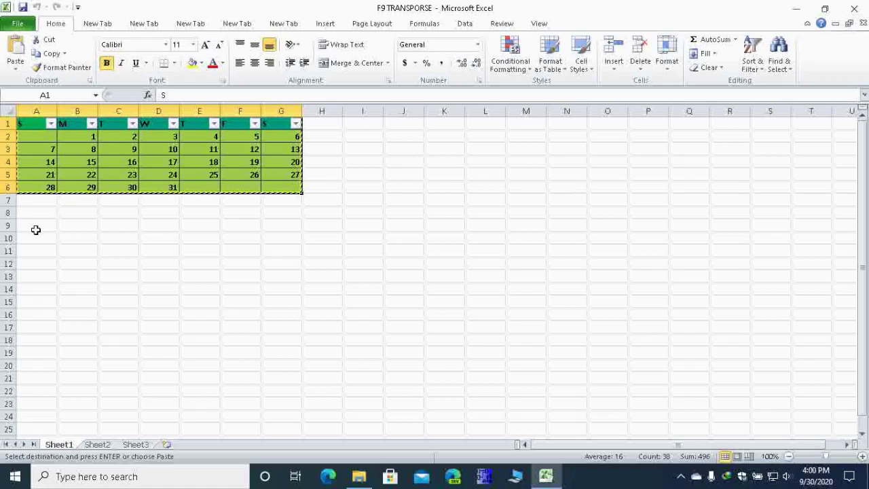
click(36, 227)
key(ctrl+v)
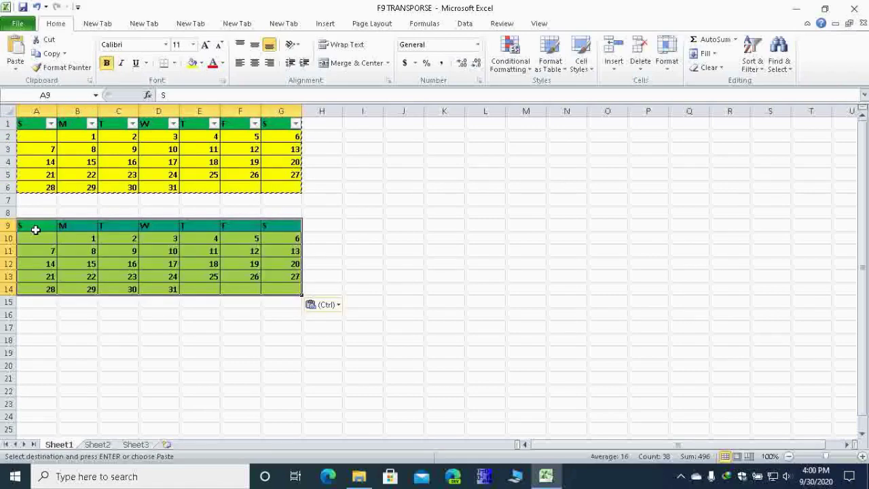
Step: Re-paste the calendar at A9 transposed using Paste Special
right_click(65, 231)
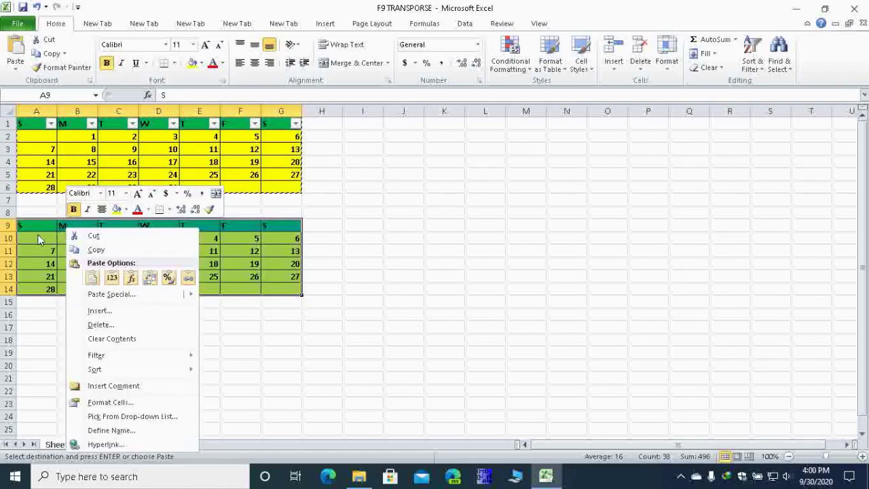
click(140, 280)
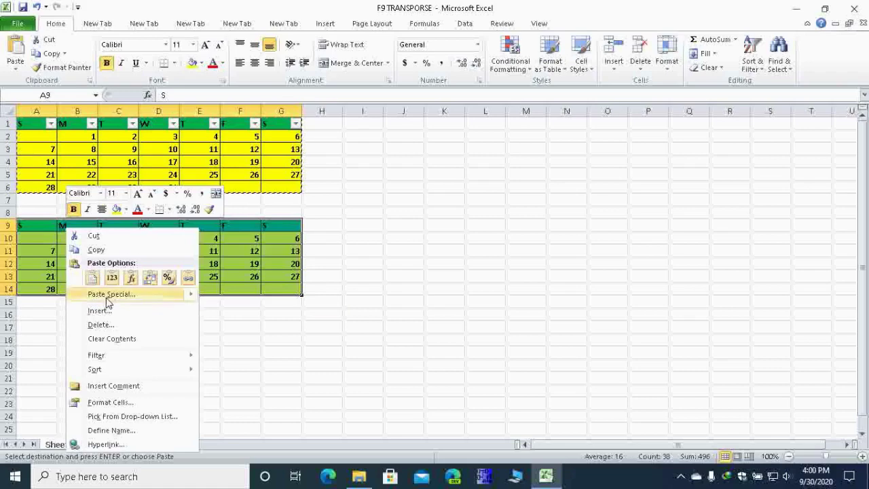
mouse_move(109, 298)
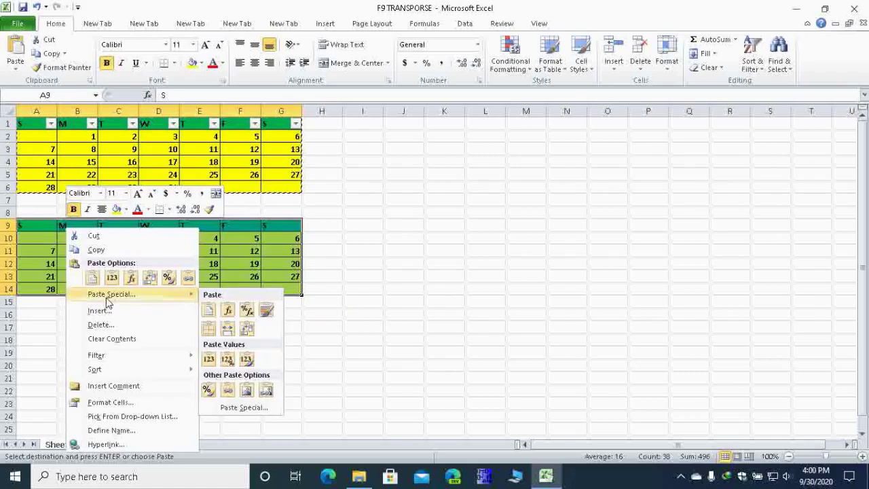
click(237, 408)
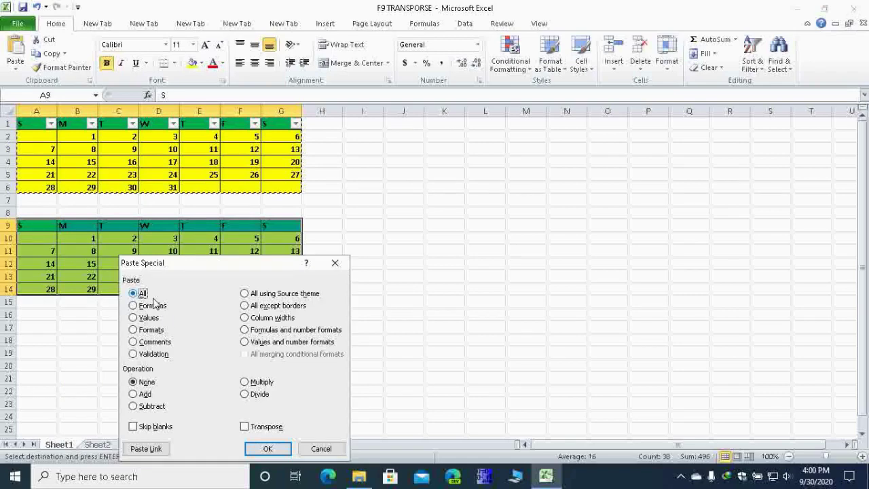
click(245, 426)
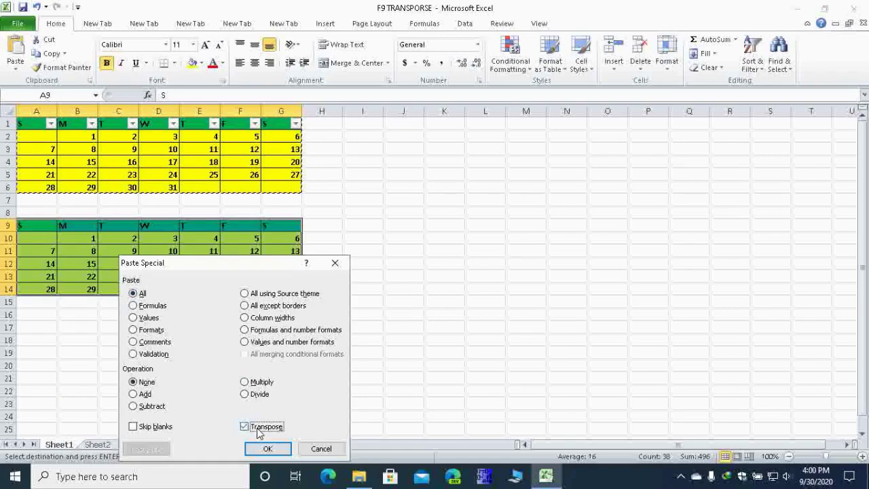
click(268, 450)
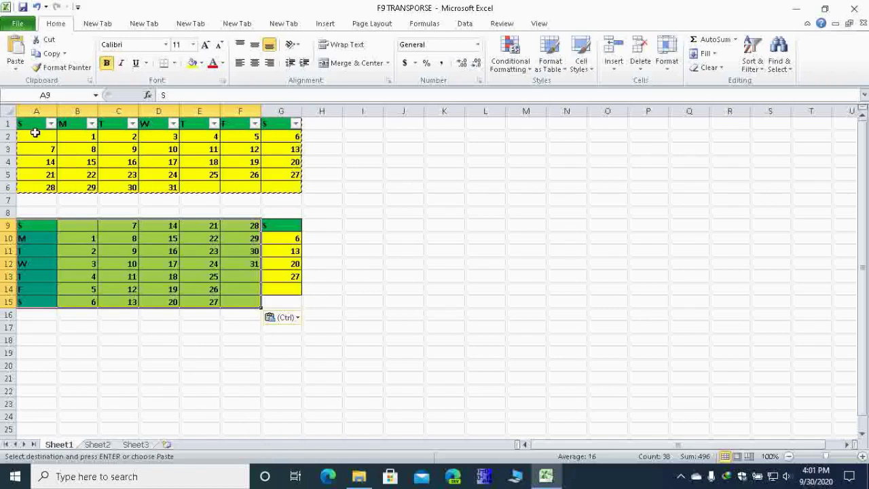
Step: Undo the leftover column G paste and open the Duplicate Removers workbook
click(287, 228)
drag(286, 228, 290, 299)
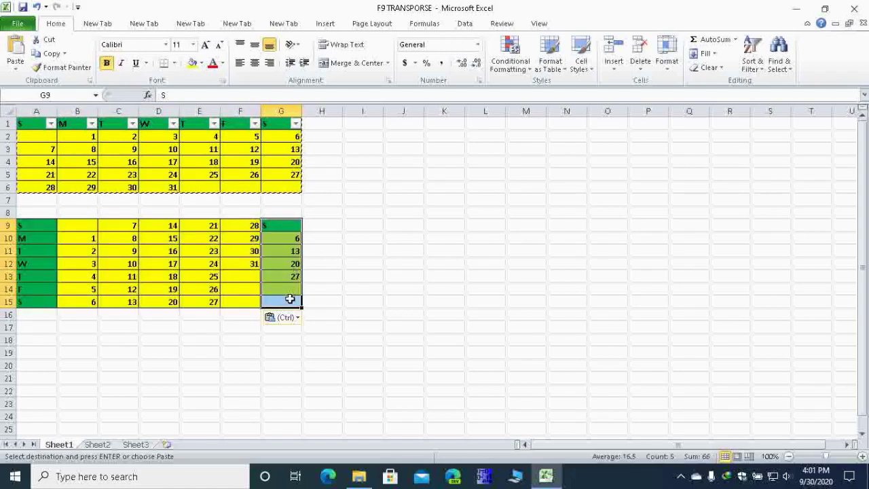
key(ctrl+z)
click(271, 207)
drag(277, 225, 276, 291)
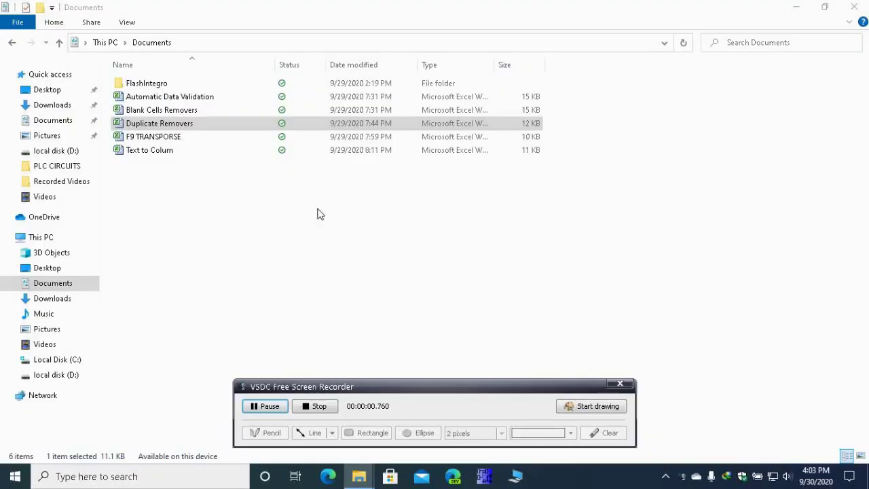
click(615, 388)
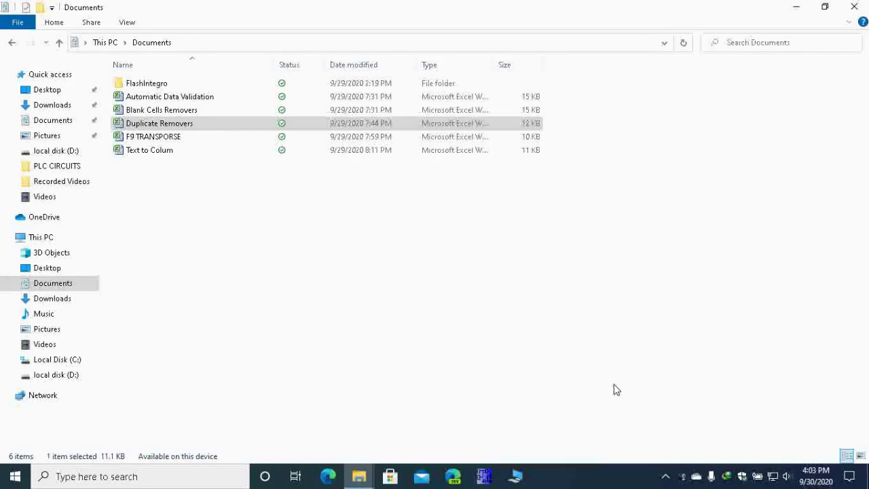
double_click(260, 123)
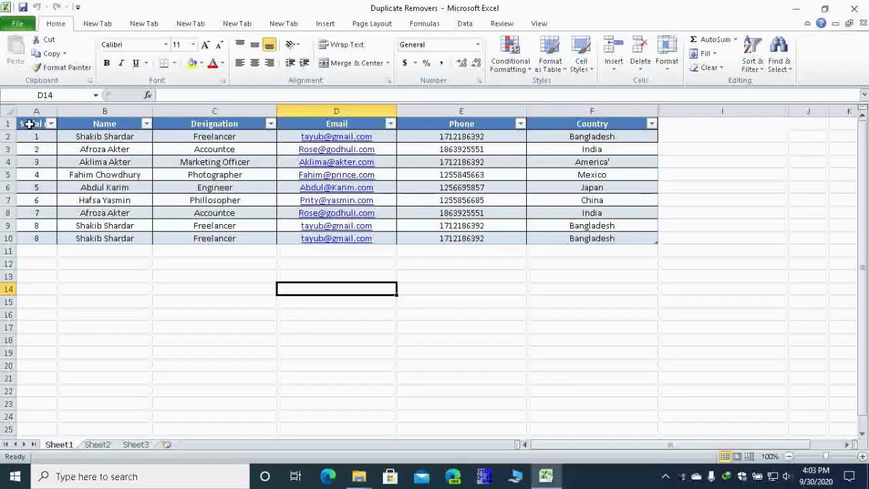
Step: Review the contact table, noting the first row and the repeated contacts in rows 9 and 10
drag(29, 123, 587, 237)
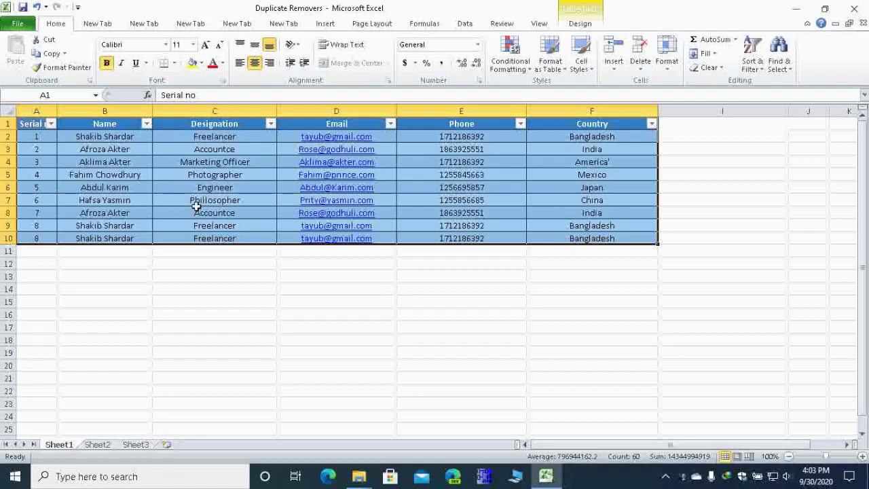
click(136, 251)
click(105, 137)
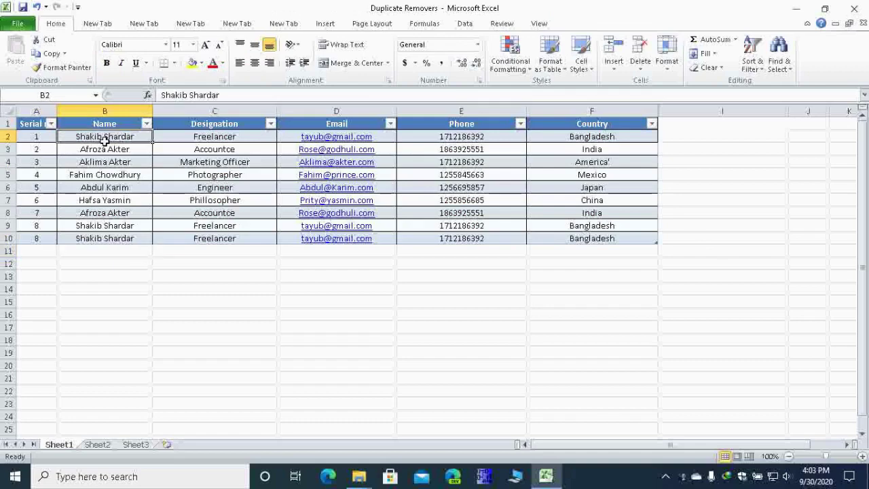
click(108, 225)
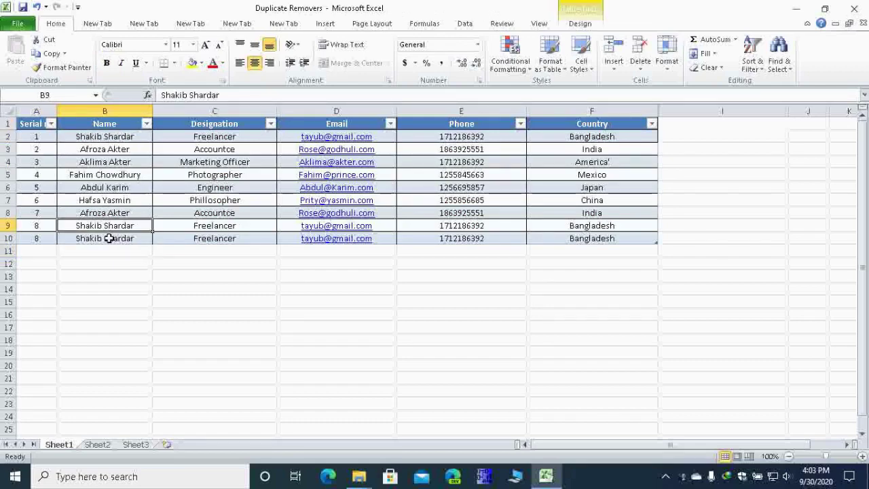
click(109, 238)
Step: Select the whole contact table A1:F10, starting from the Serial no header
click(33, 135)
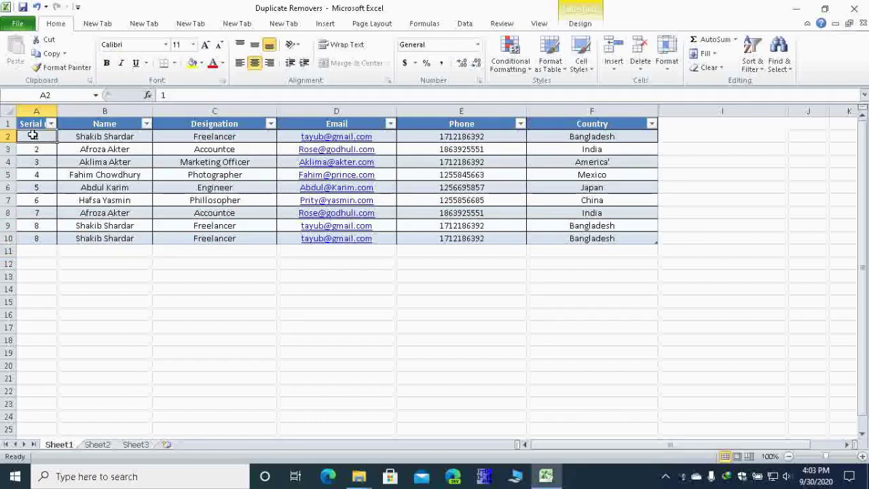
drag(33, 136, 539, 247)
click(425, 287)
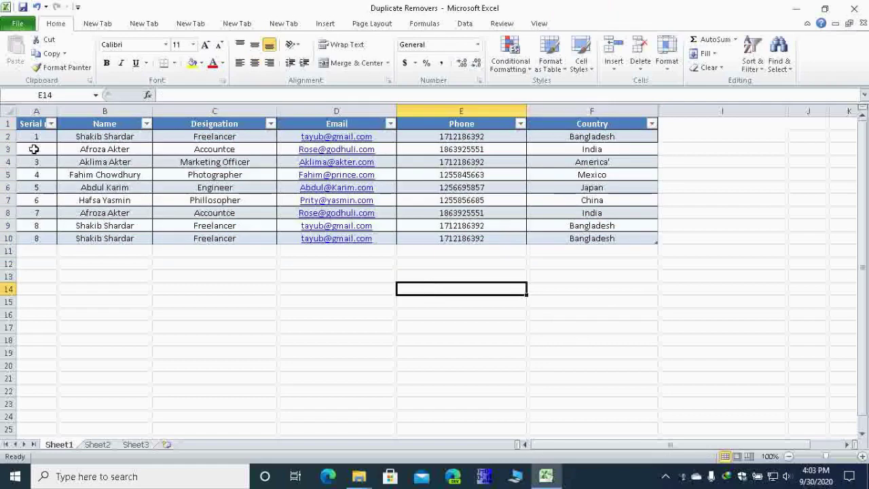
click(32, 124)
drag(32, 125, 621, 236)
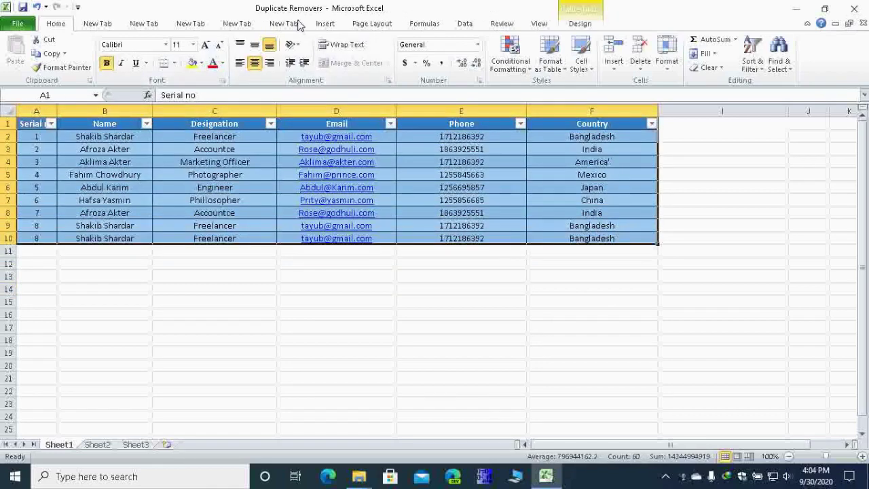
Step: In Remove Duplicates, keep My data has headers checked and uncheck Serial no
click(464, 23)
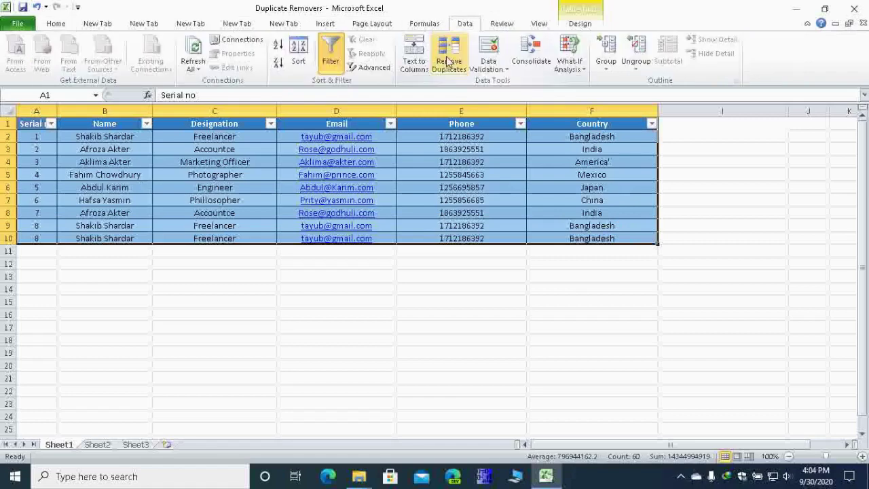
click(447, 61)
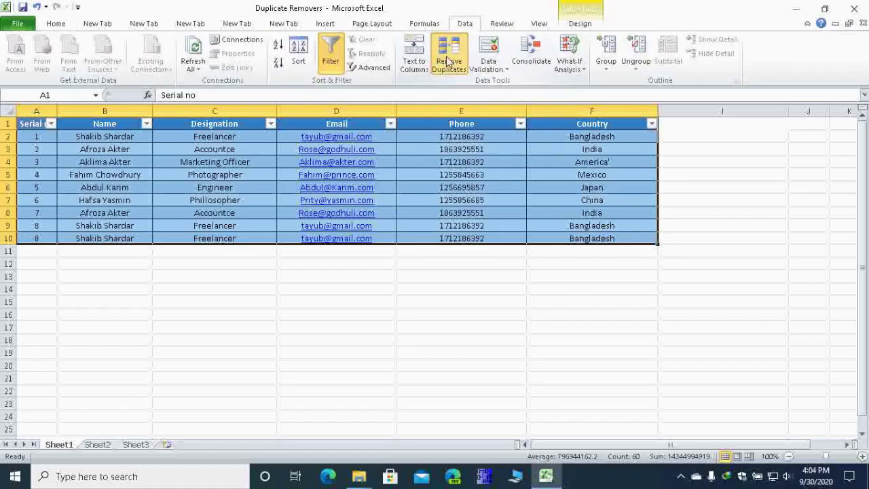
scroll(535, 233, down, 1)
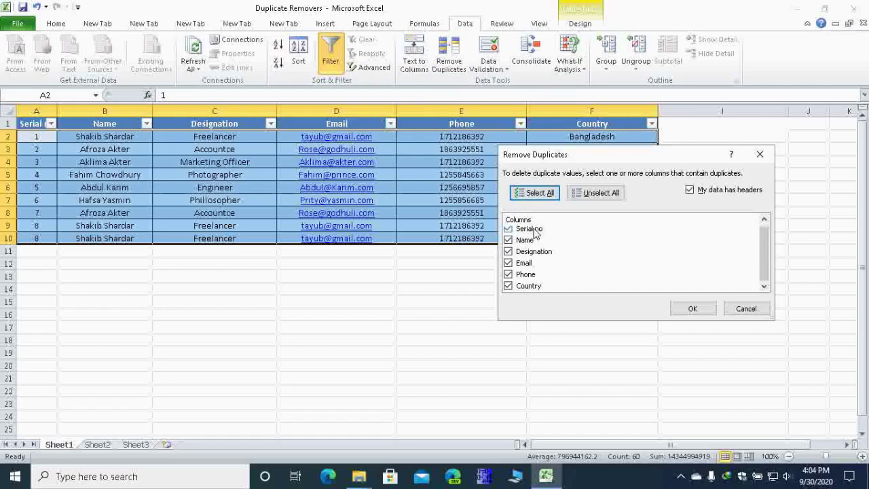
scroll(535, 233, up, 1)
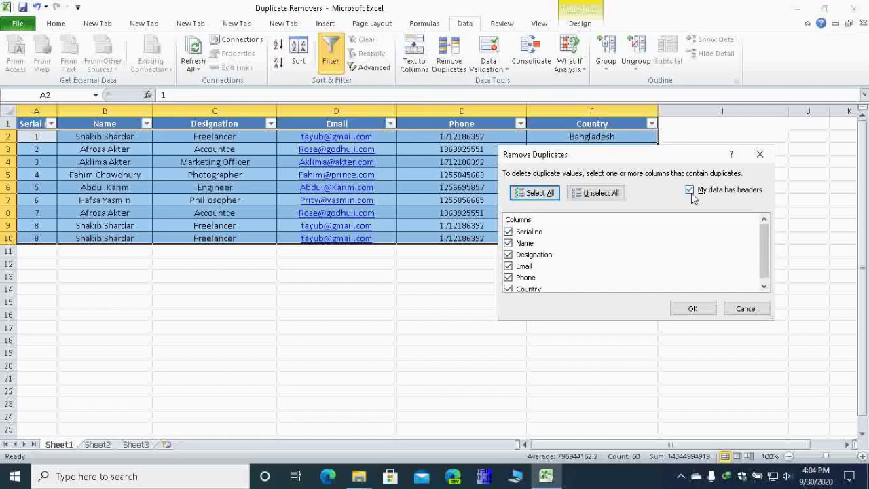
click(689, 190)
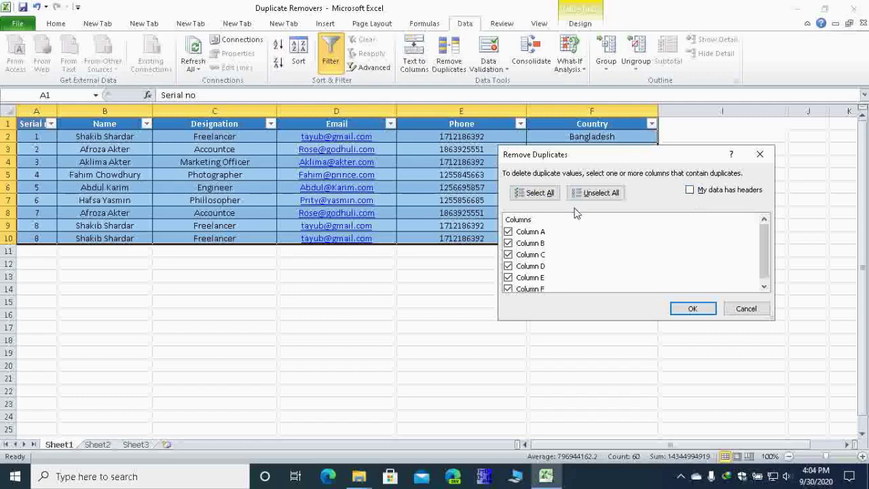
scroll(529, 236, down, 1)
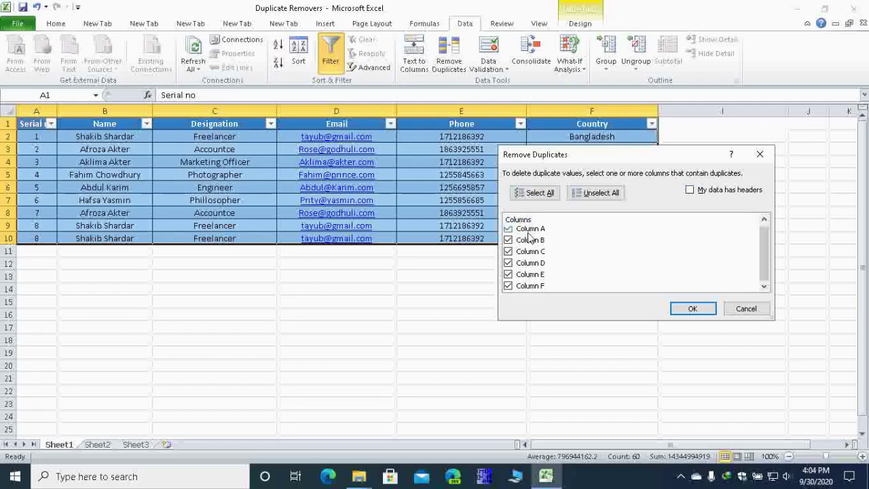
click(690, 191)
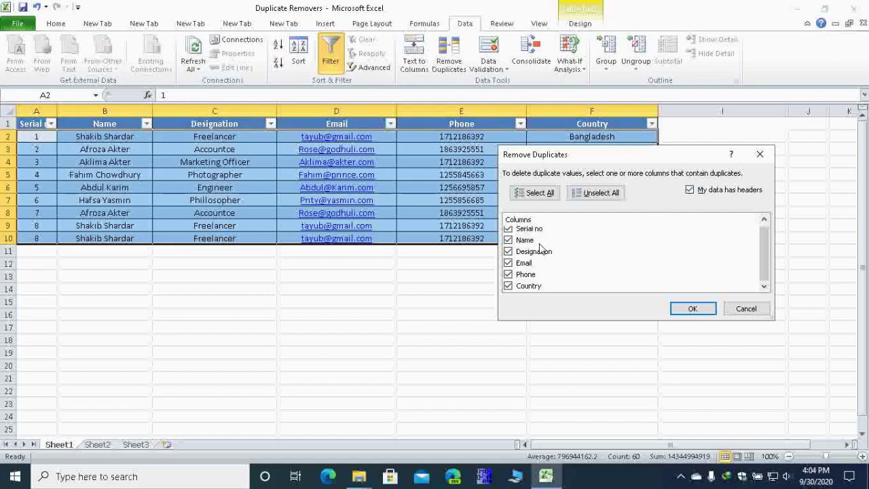
scroll(514, 238, up, 1)
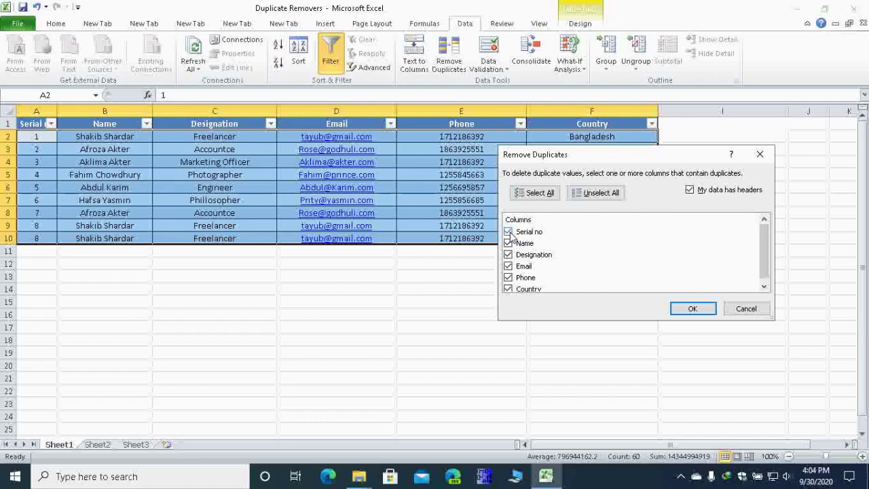
click(509, 233)
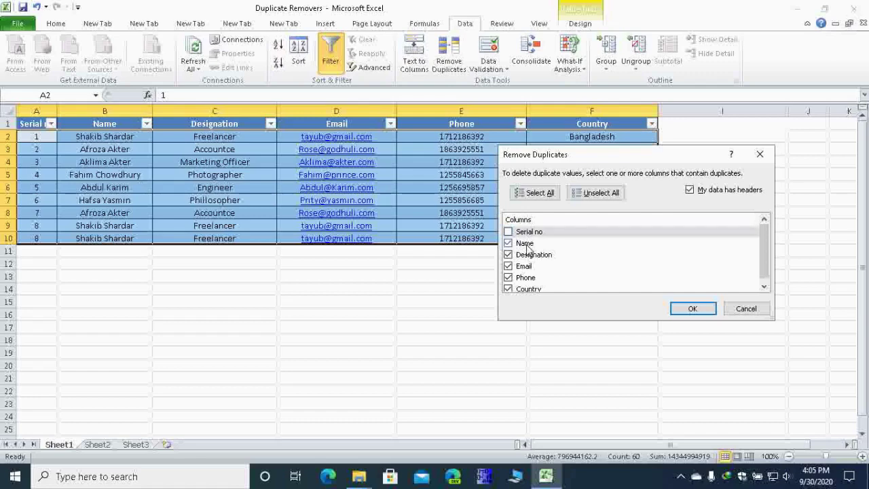
scroll(533, 261, down, 1)
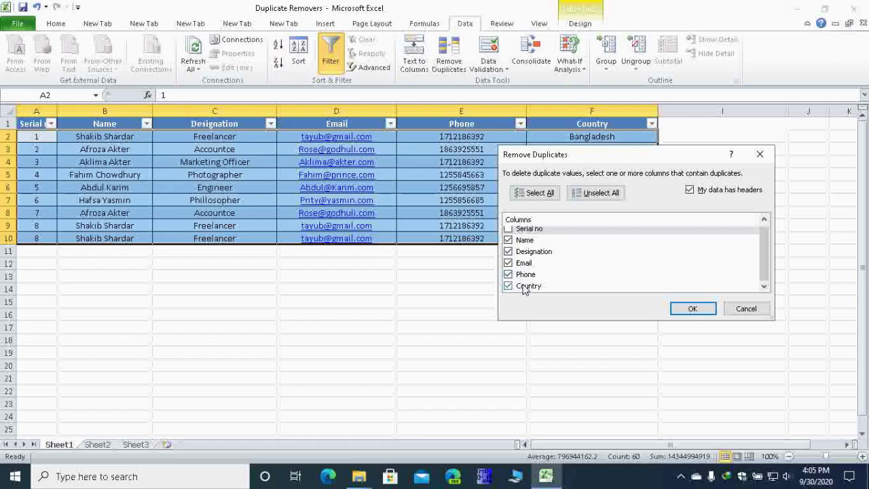
Step: Confirm Remove Duplicates, deleting 3 duplicate rows and leaving six unique contacts
click(691, 309)
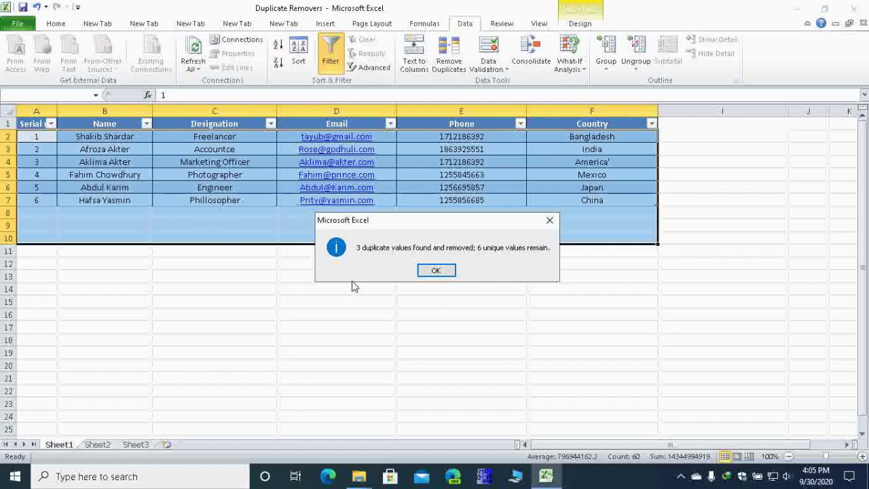
Step: Dismiss the duplicates-removed message and open the Automatic Data Validation workbook from Documents
click(435, 271)
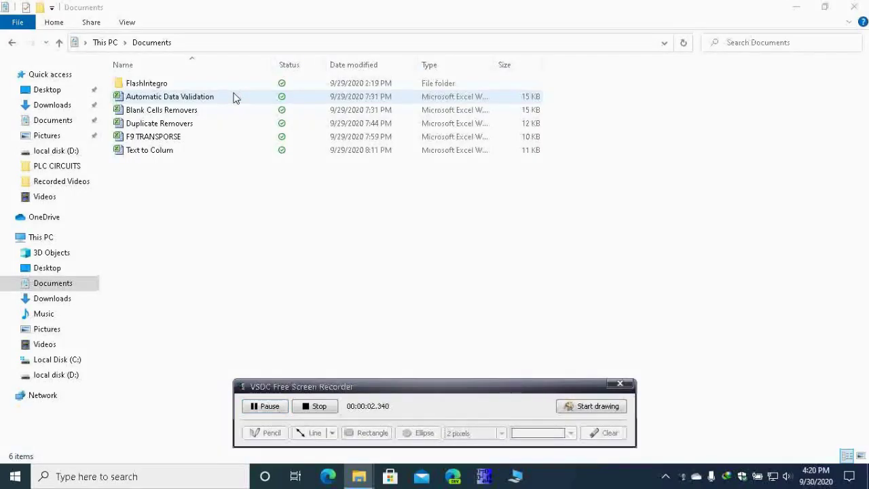
double_click(233, 96)
click(620, 385)
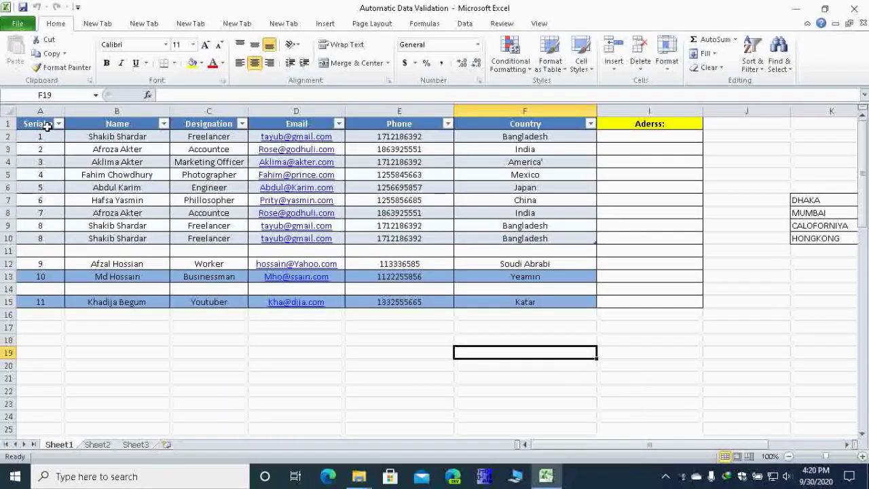
click(536, 112)
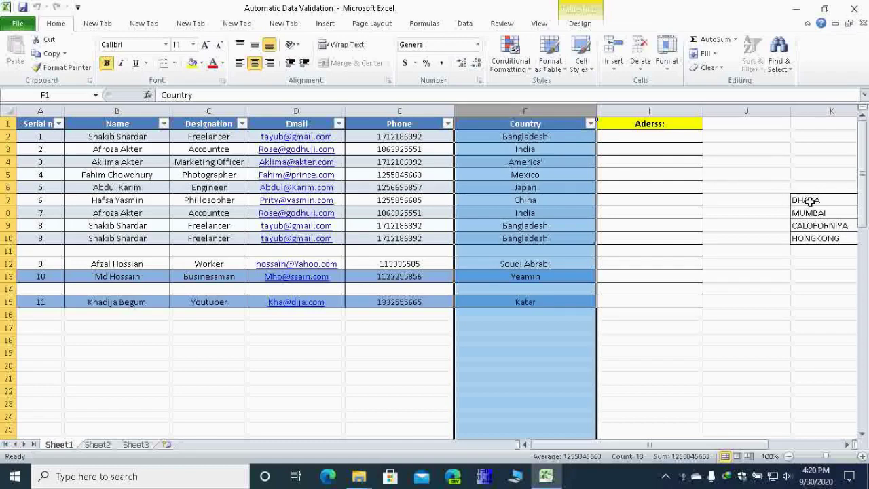
click(616, 136)
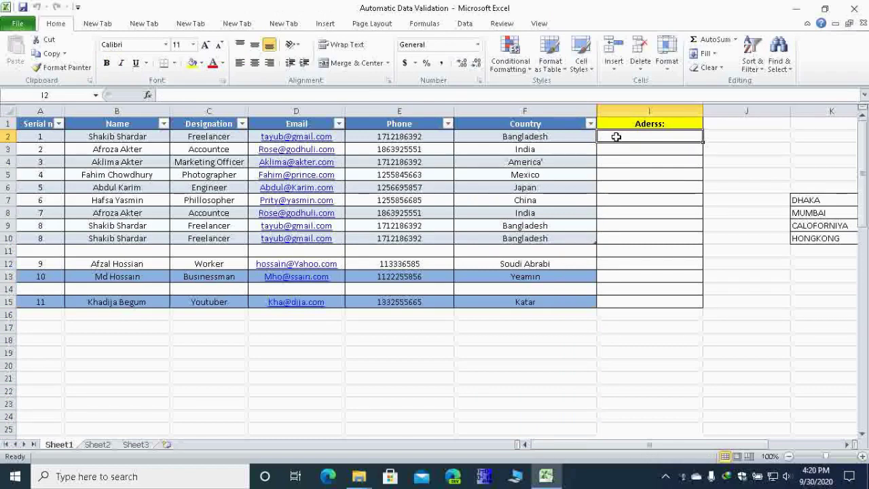
text(Dhaka)
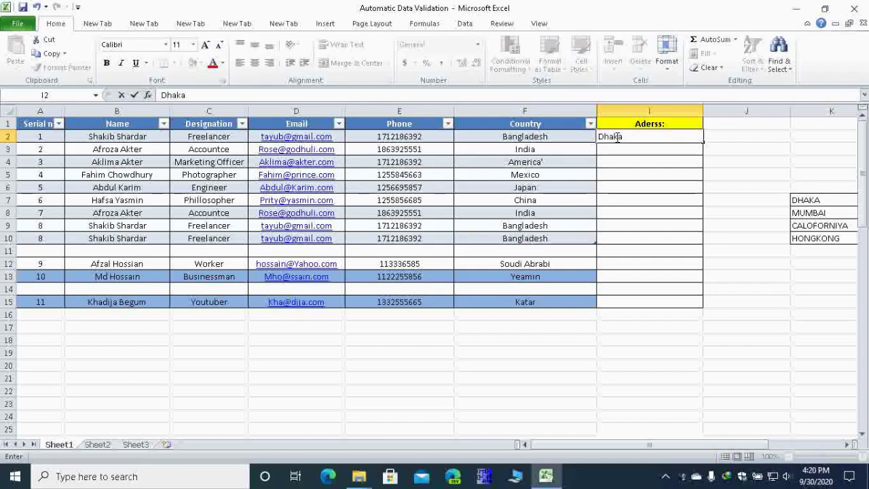
key(Return)
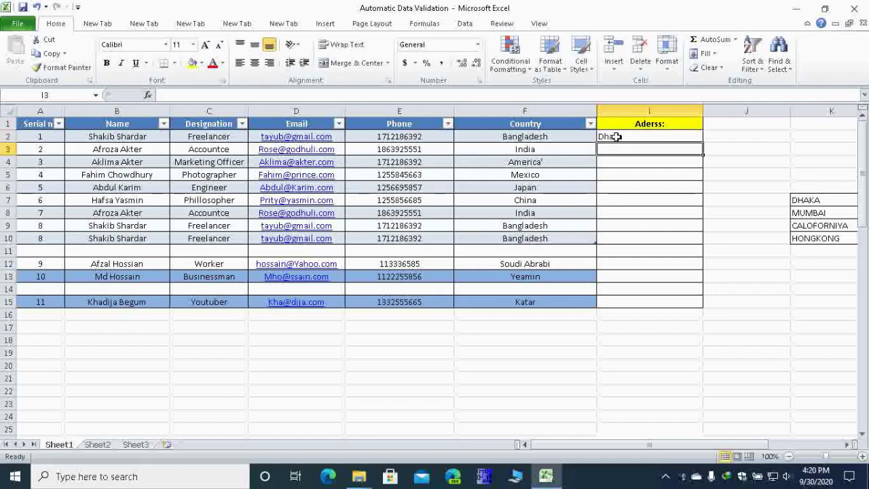
text(Mumbai)
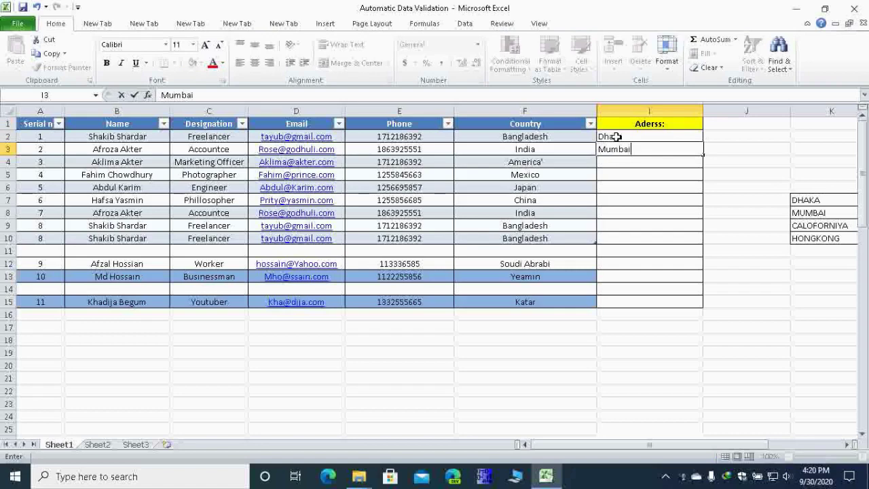
key(Return)
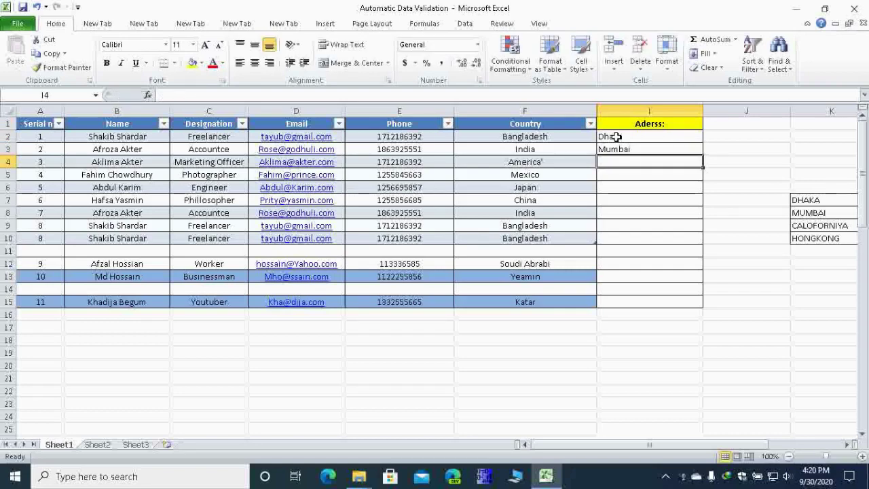
text(Calo)
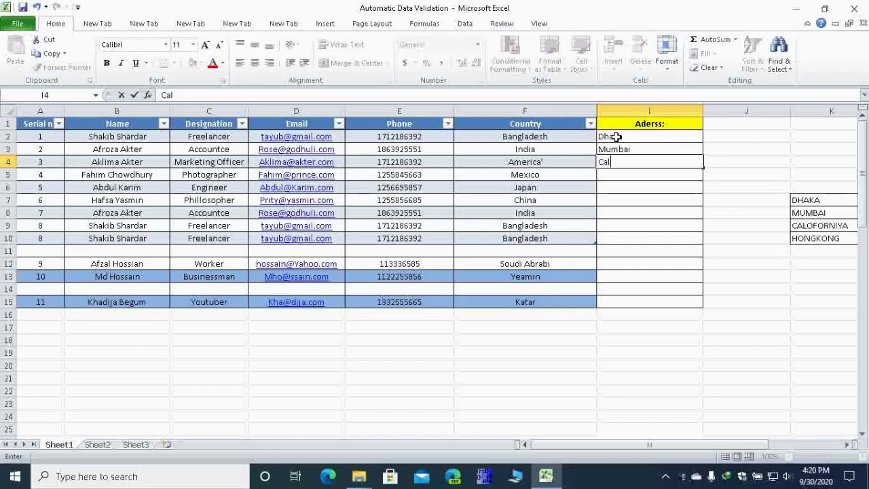
text(forniya)
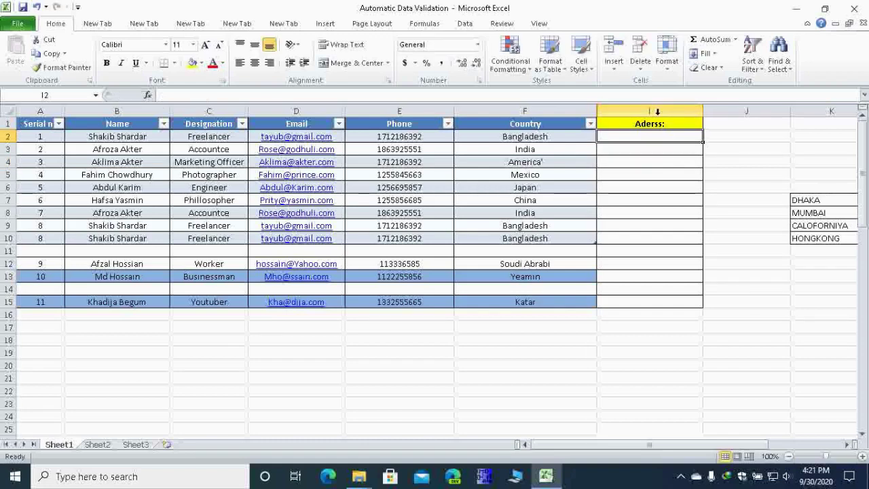
Step: Give column I list validation with source $K$7:$K$10 as an in-cell dropdown
click(655, 111)
click(465, 23)
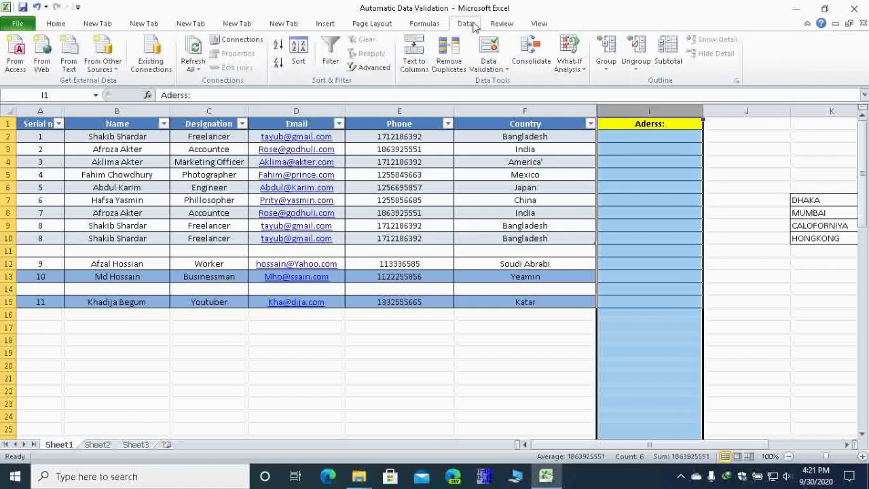
click(488, 65)
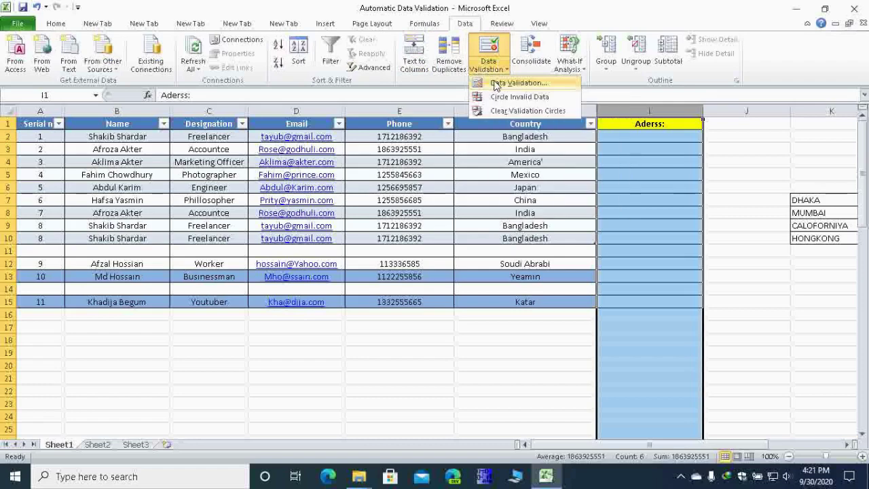
click(494, 83)
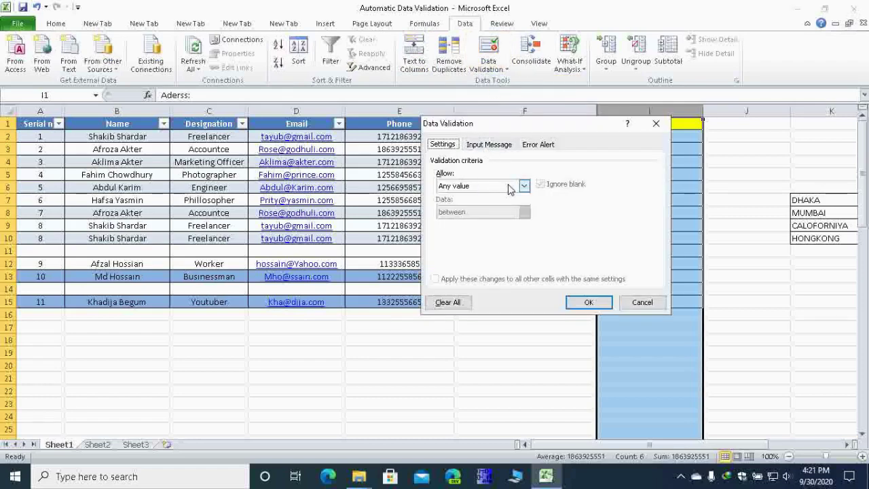
drag(575, 130, 410, 107)
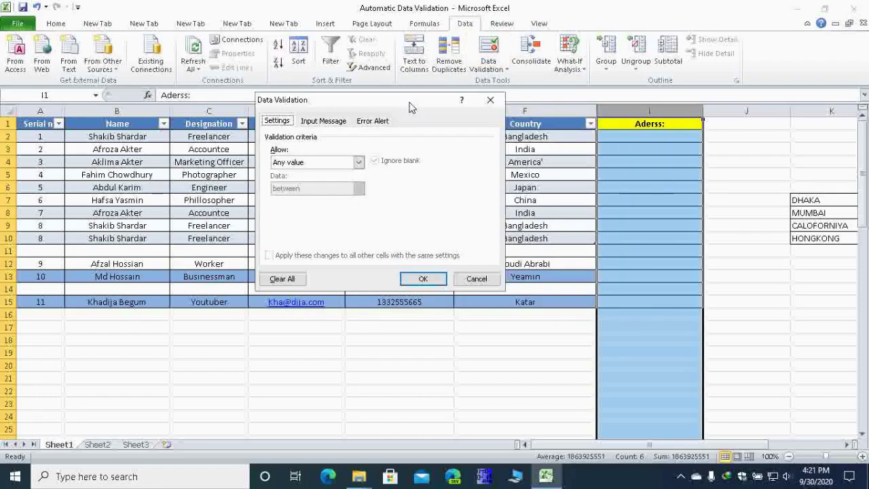
click(359, 162)
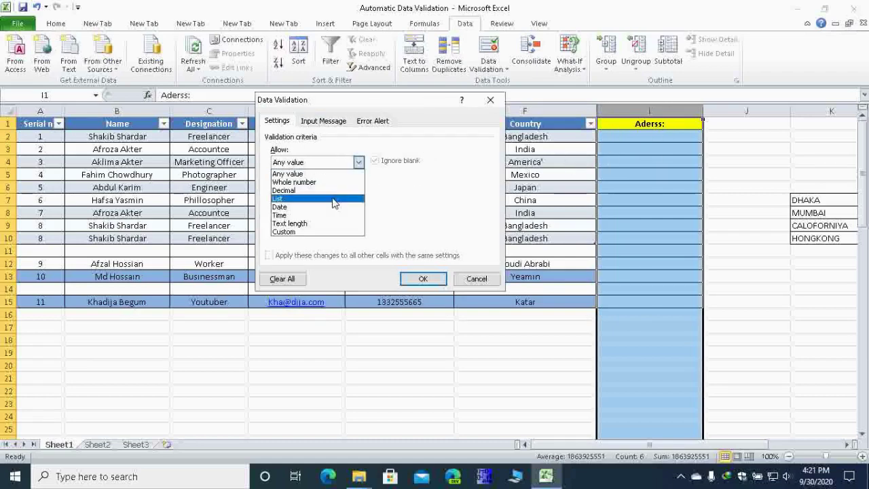
click(333, 199)
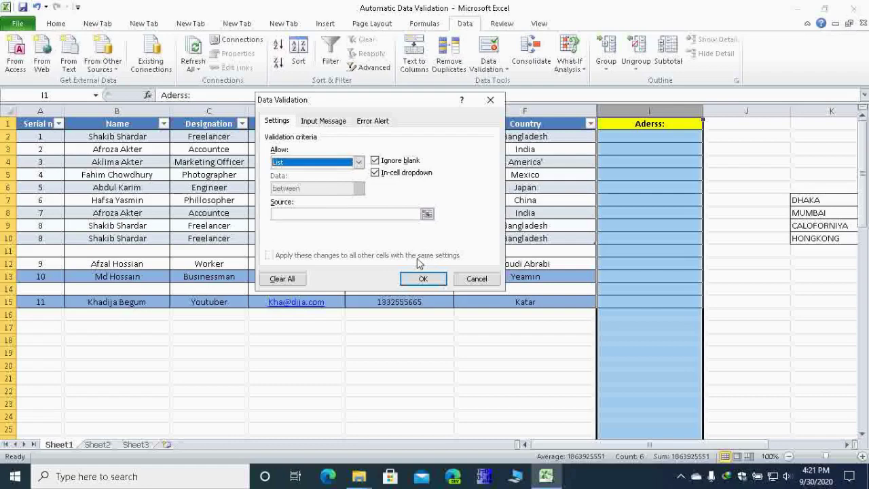
click(348, 215)
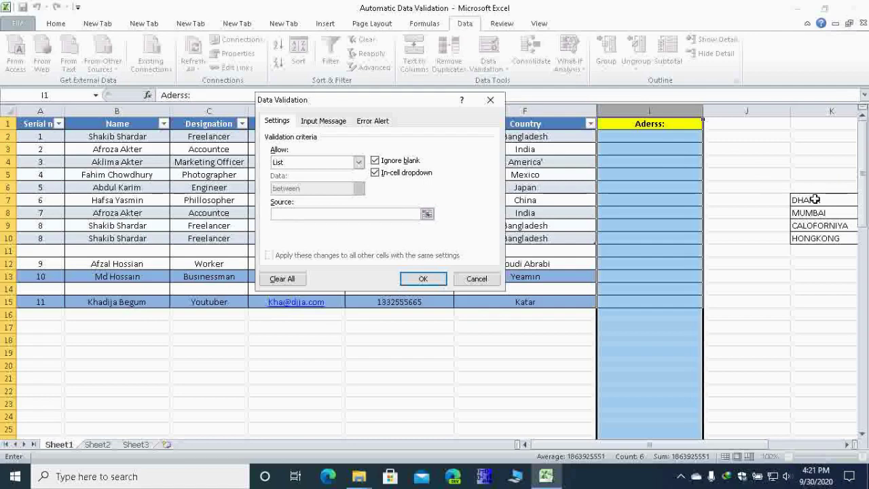
drag(814, 199, 815, 239)
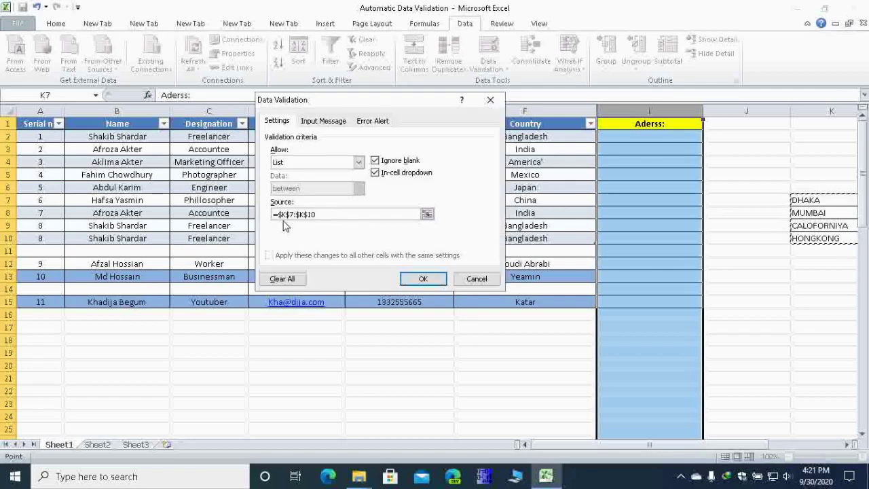
click(428, 278)
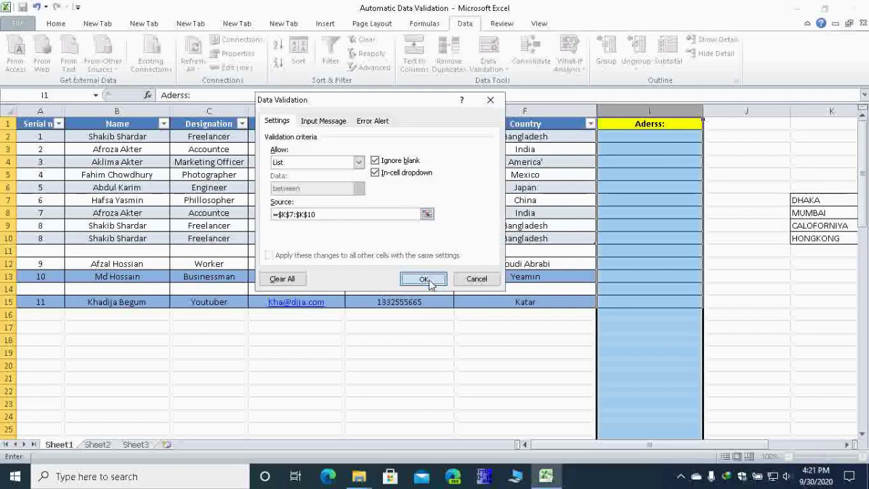
Step: Pick DHAKA, MUMBAI, CALOFORNIYA and HONGKONG from the dropdowns in I2, I3, I4 and I6
click(692, 137)
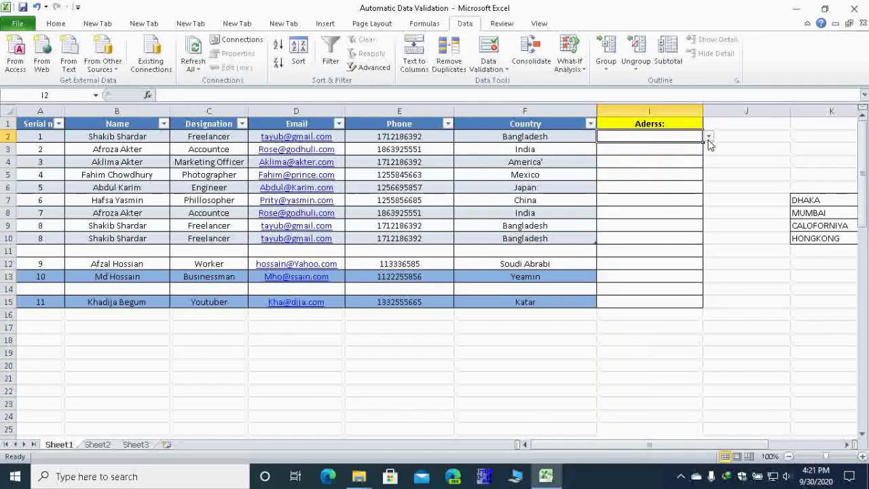
click(708, 137)
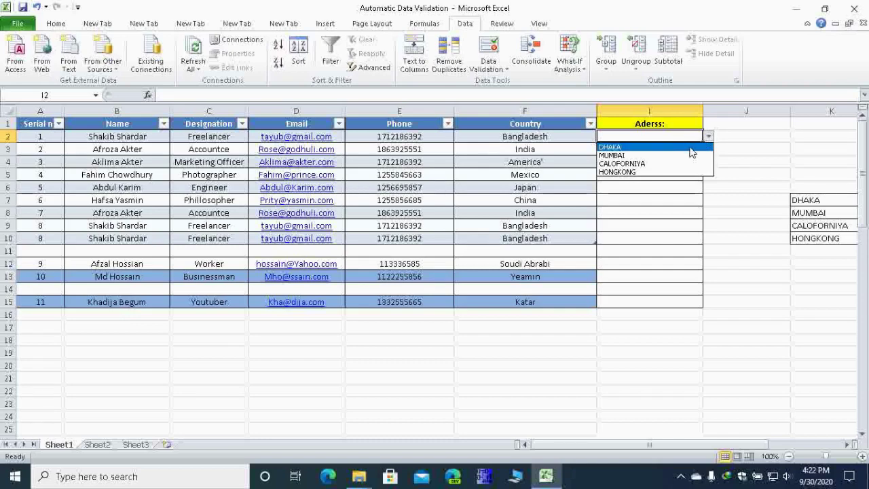
click(688, 148)
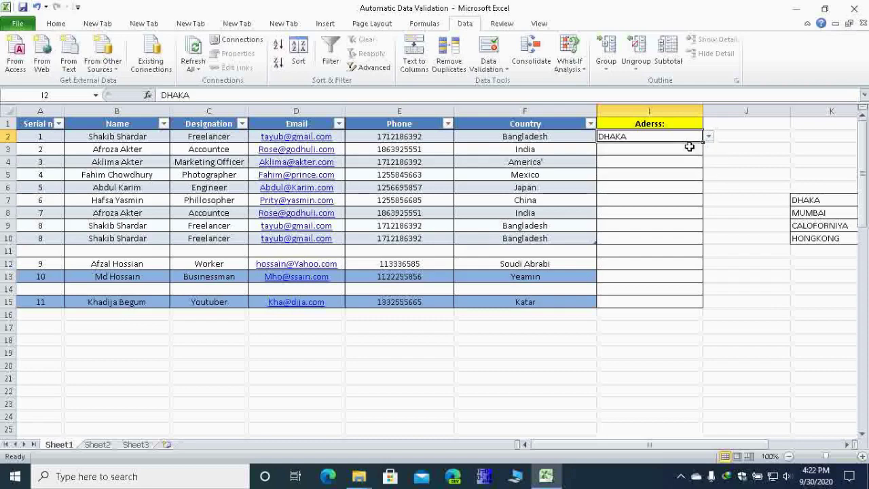
click(684, 149)
click(709, 150)
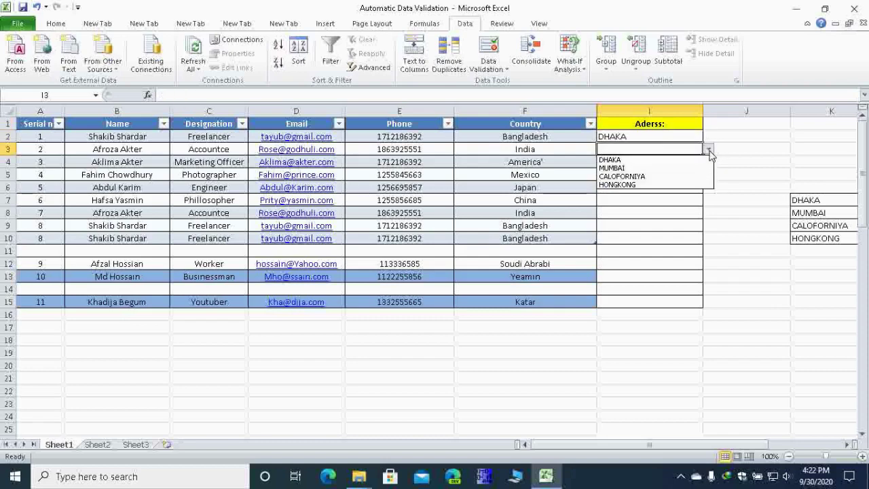
click(664, 166)
click(671, 166)
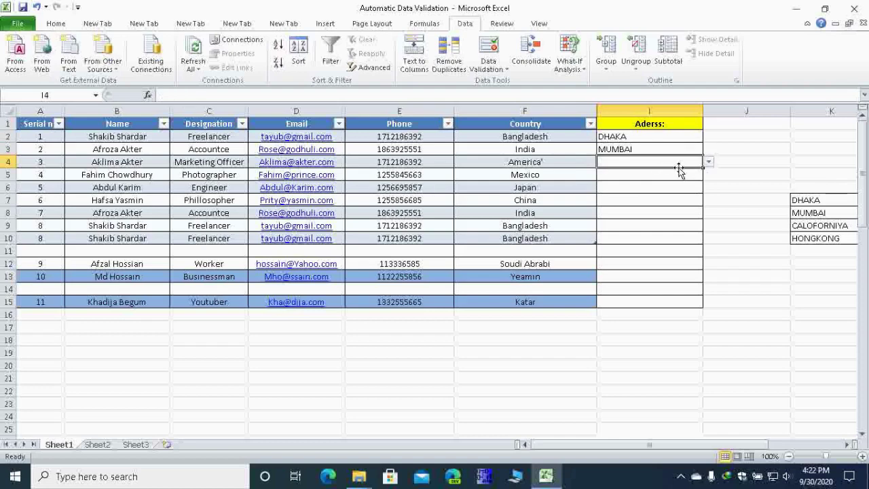
click(709, 162)
click(680, 187)
click(682, 185)
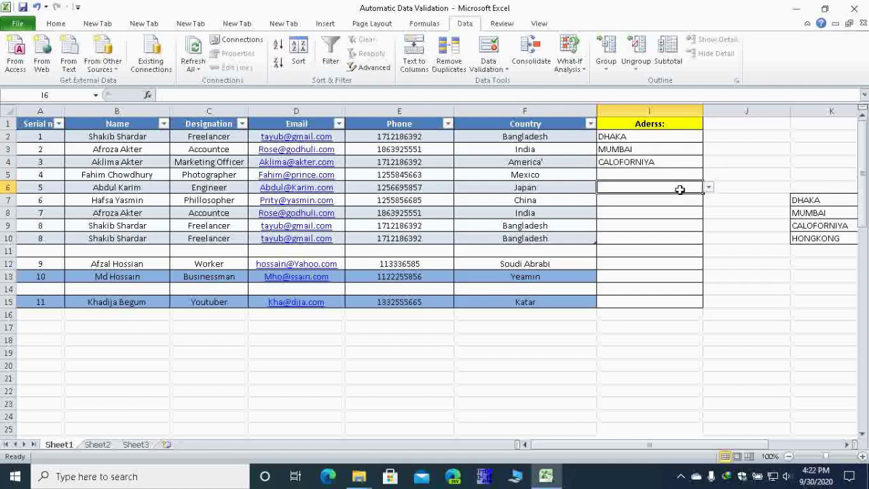
click(709, 187)
click(670, 224)
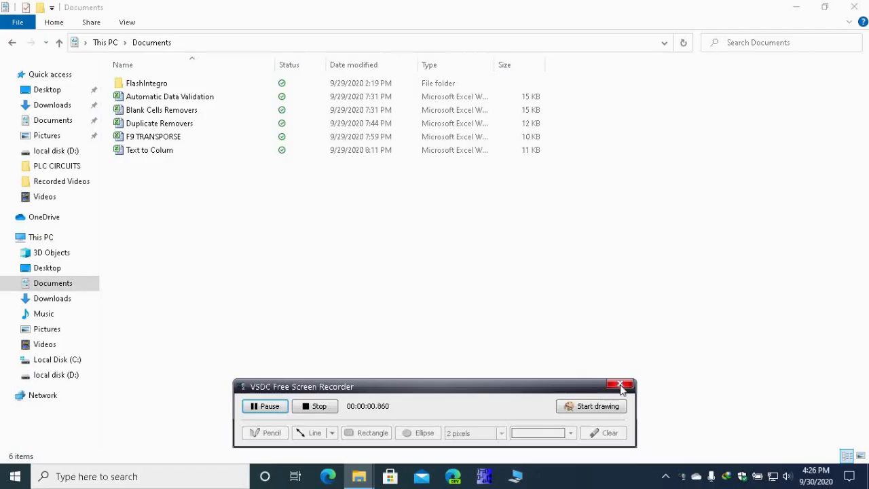
Step: Open the Blank Cells Removers workbook from the Documents folder
click(619, 384)
click(360, 110)
double_click(359, 110)
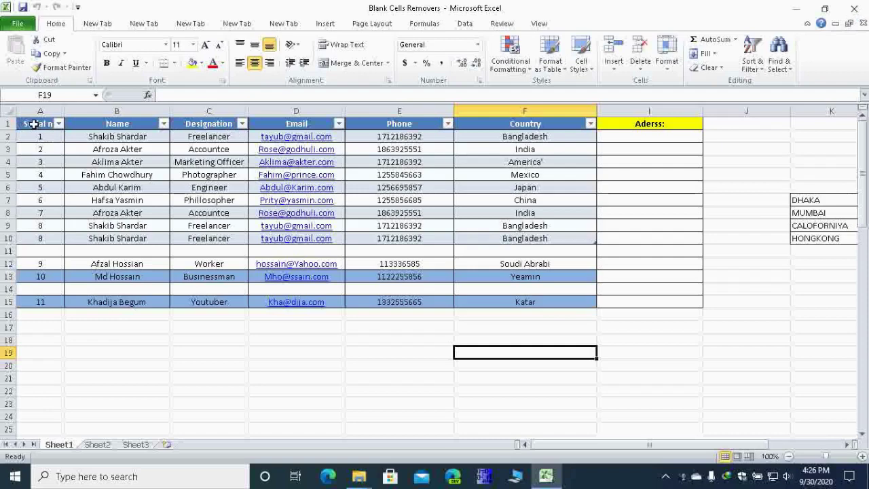
Step: Select the contact table A1:I15, with its empty rows 11 and 14, and open Go To with Ctrl+G
drag(33, 123, 632, 301)
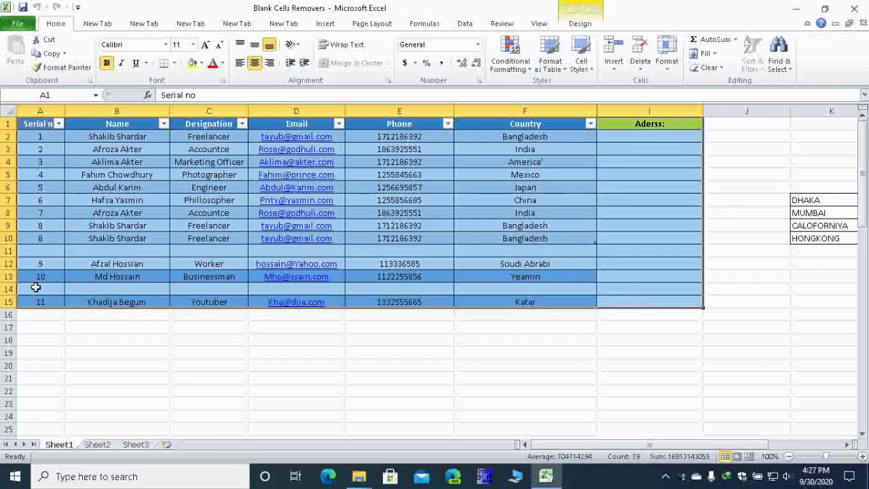
drag(54, 292, 508, 291)
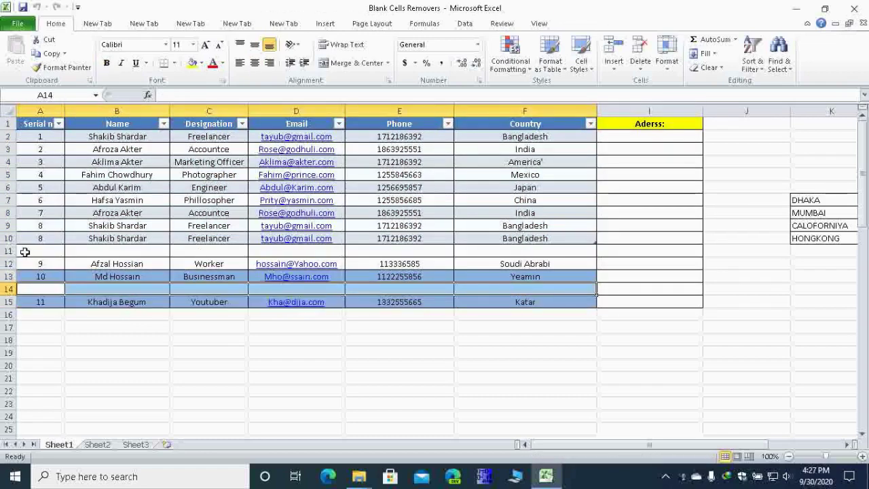
drag(26, 252, 600, 260)
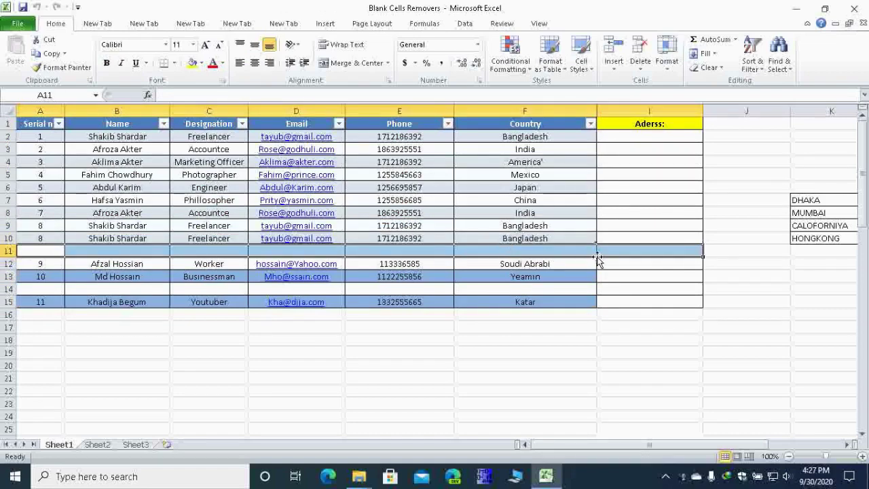
drag(39, 290, 291, 287)
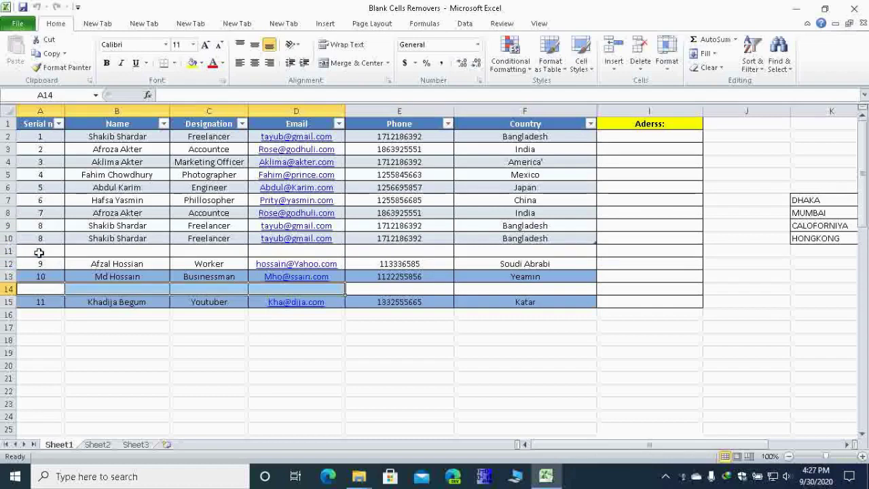
drag(35, 123, 617, 301)
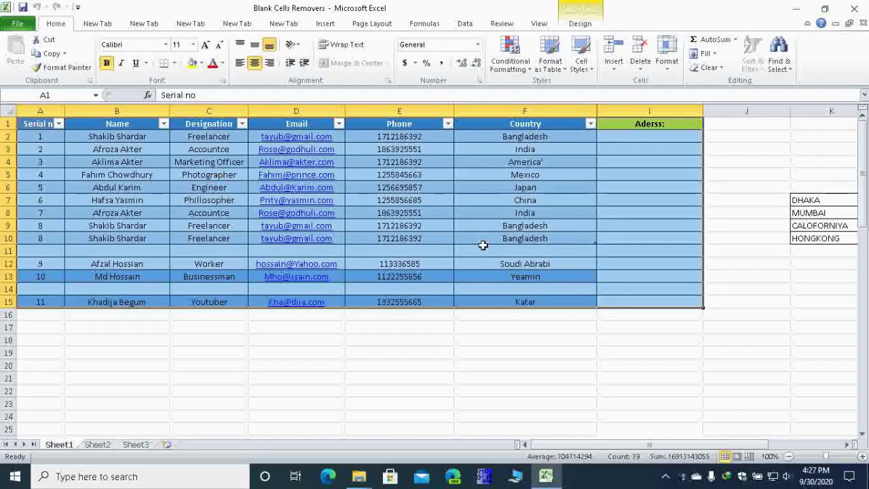
key(ctrl+g)
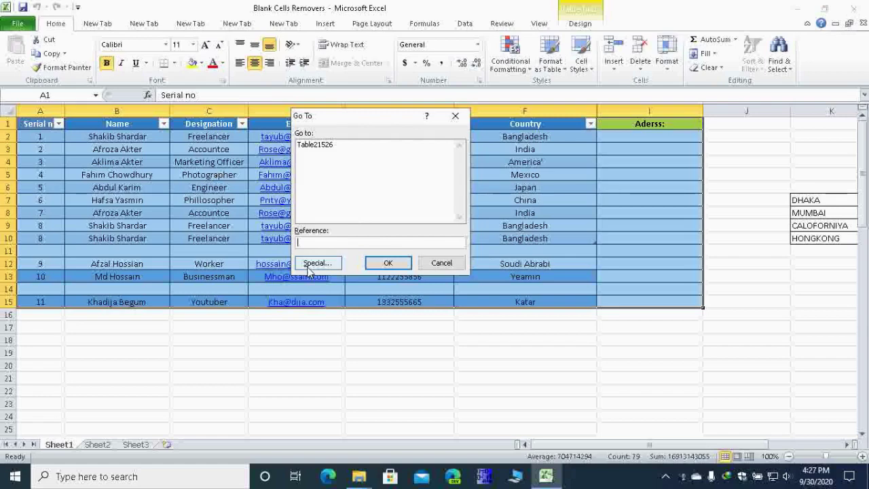
Step: Use Go To Special with Blanks to select every empty cell in the table
click(314, 264)
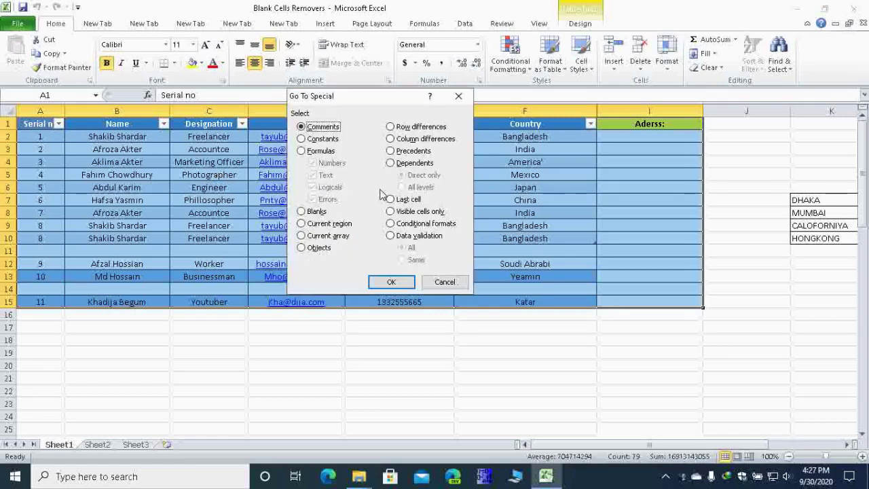
click(303, 211)
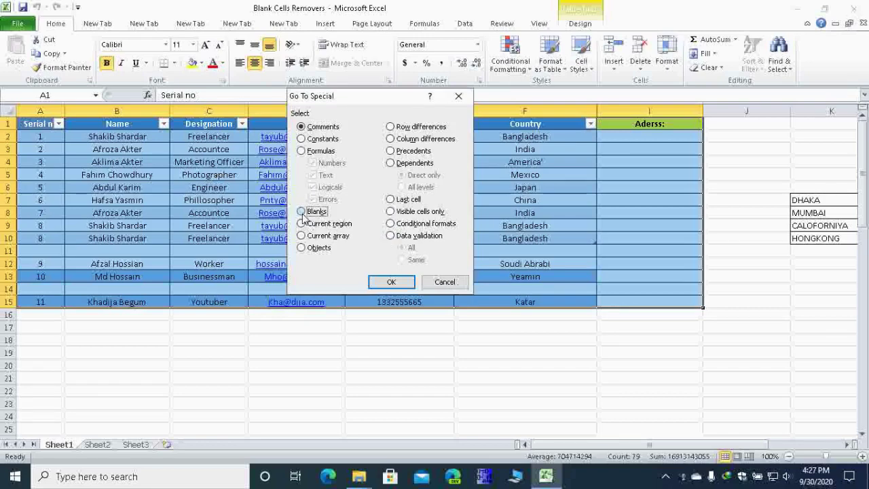
click(390, 282)
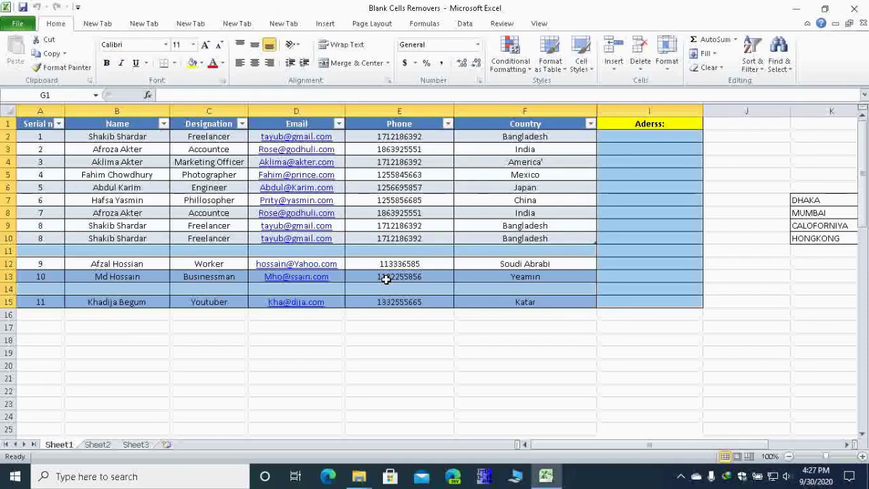
Step: Delete the blank cells with Shift cells up, then deselect by clicking cell B14
key(ctrl+minus)
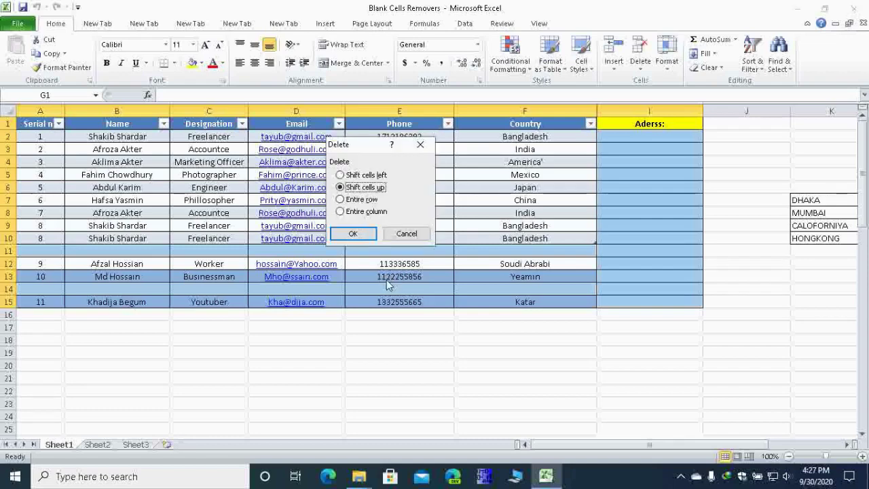
click(341, 177)
click(340, 187)
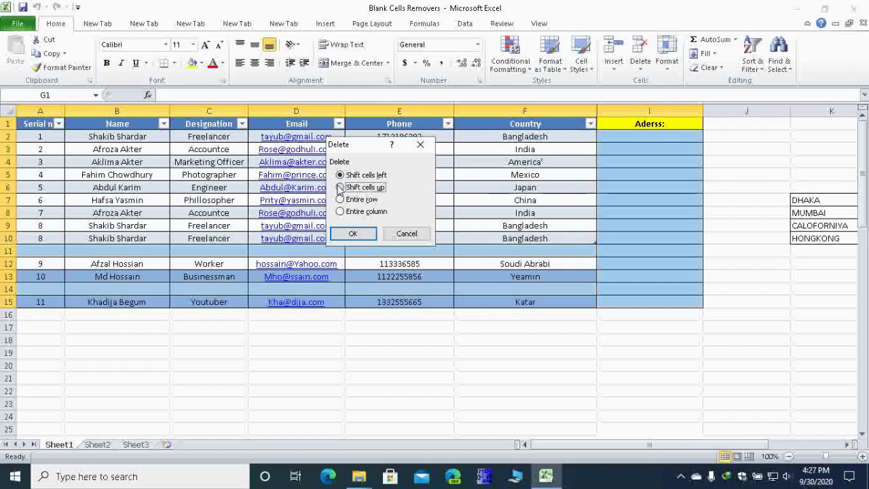
click(348, 233)
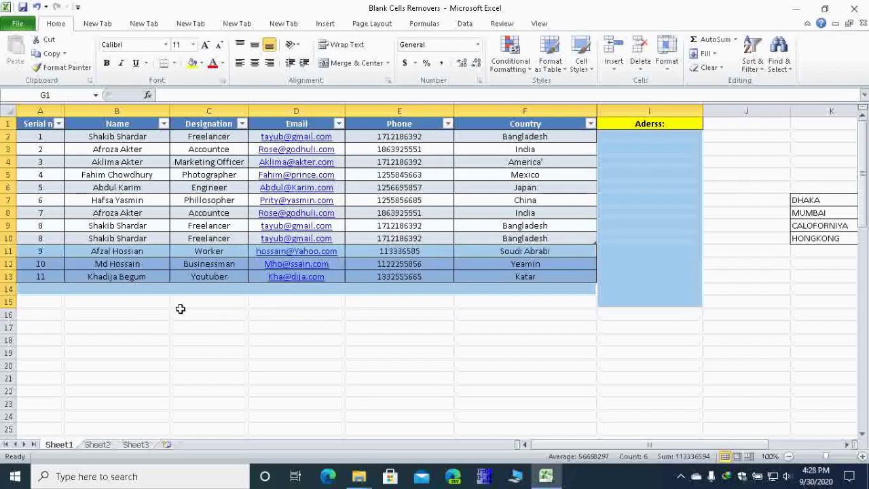
click(95, 300)
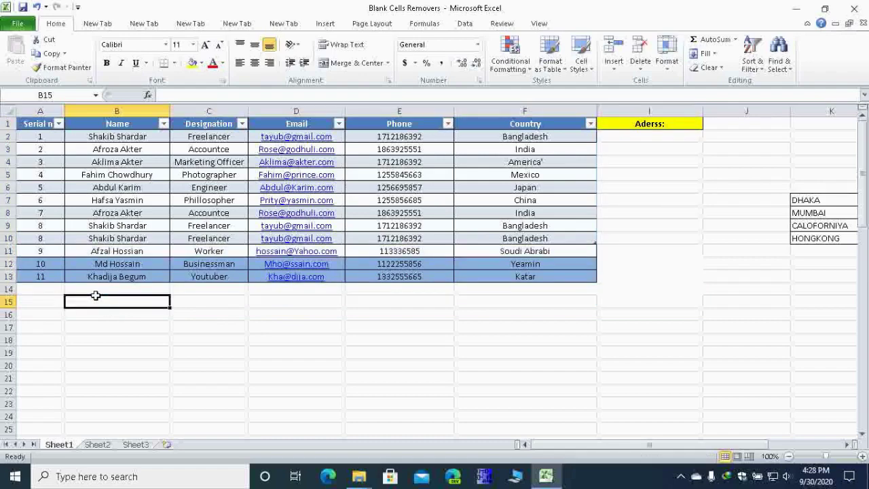
click(80, 289)
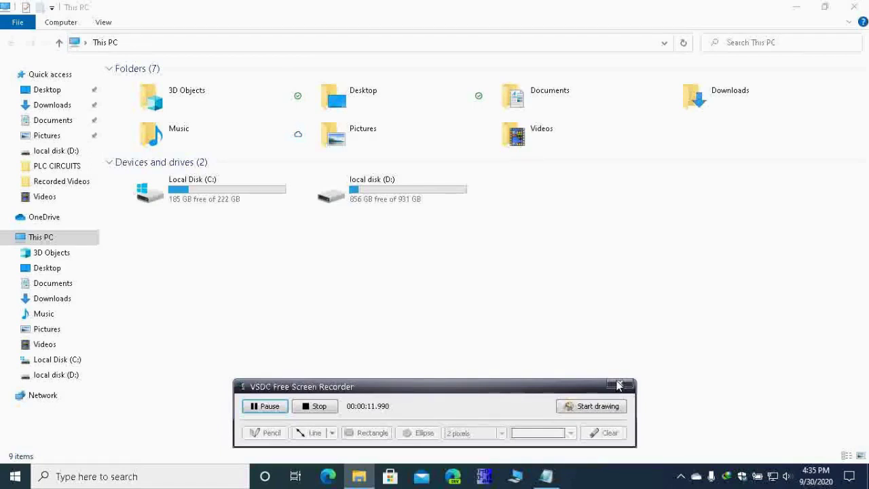
Step: Restore Notepad's Database file, select the riot record lines, and minimize Notepad again
click(546, 475)
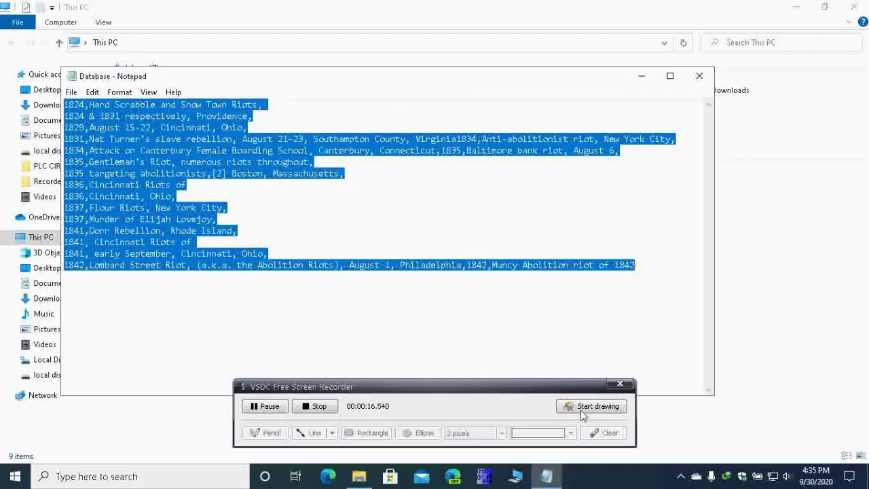
click(621, 385)
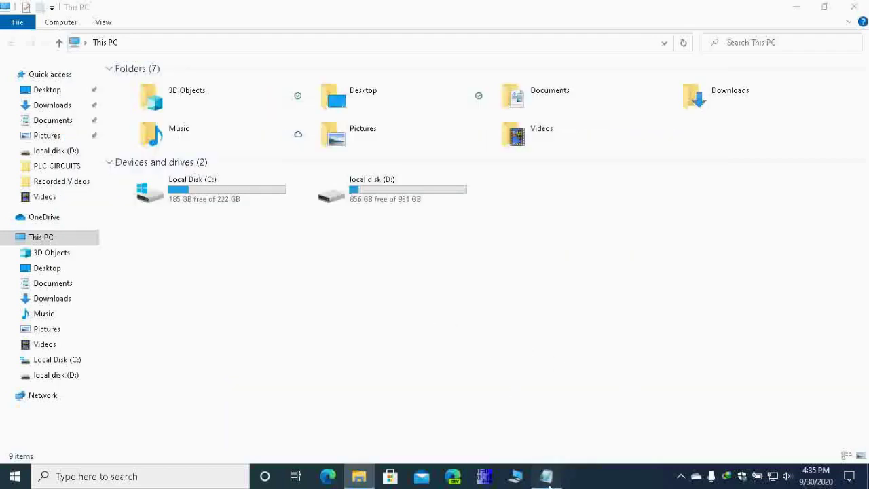
click(546, 476)
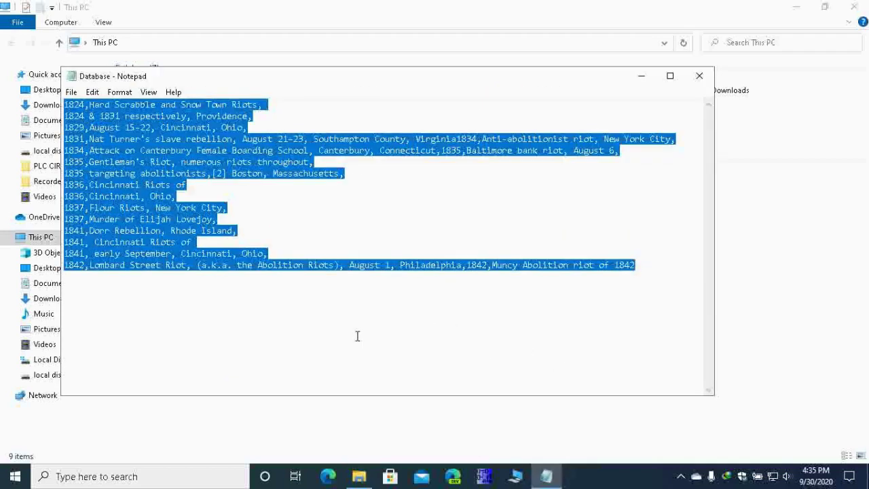
click(147, 288)
drag(63, 103, 665, 264)
click(642, 76)
Step: Launch Excel 2010 by searching 'exc' from the Start menu
click(97, 477)
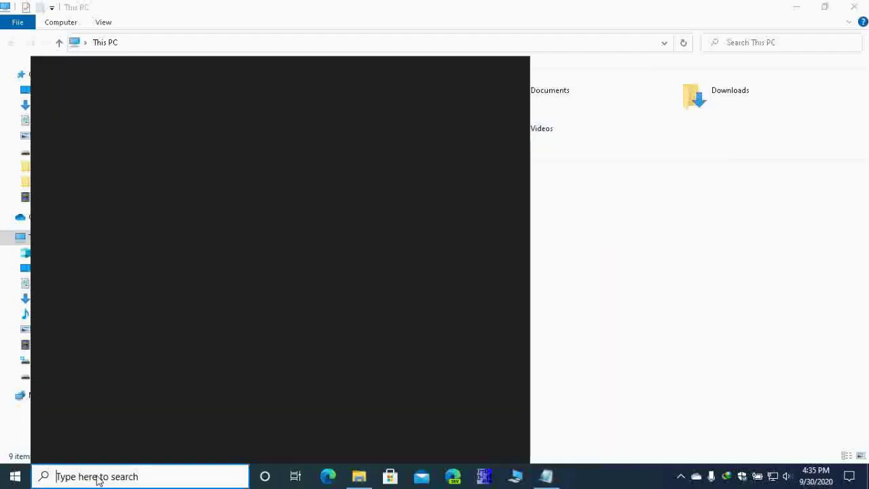
text(exc)
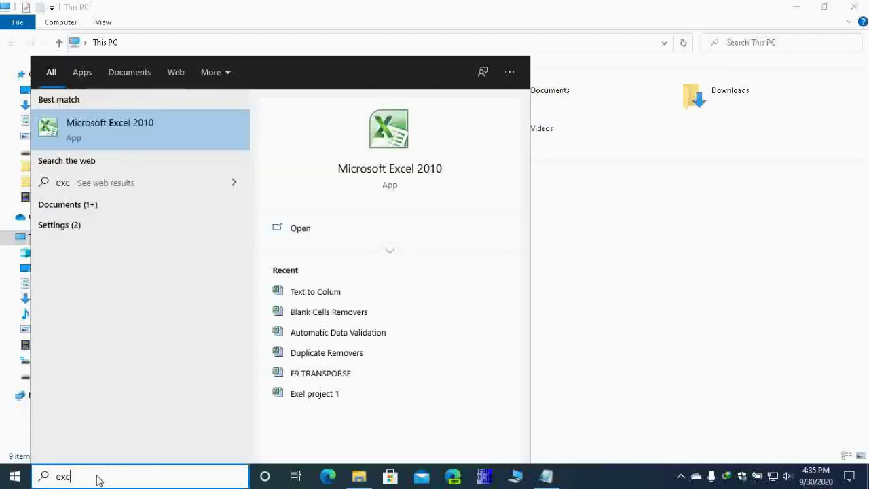
key(Return)
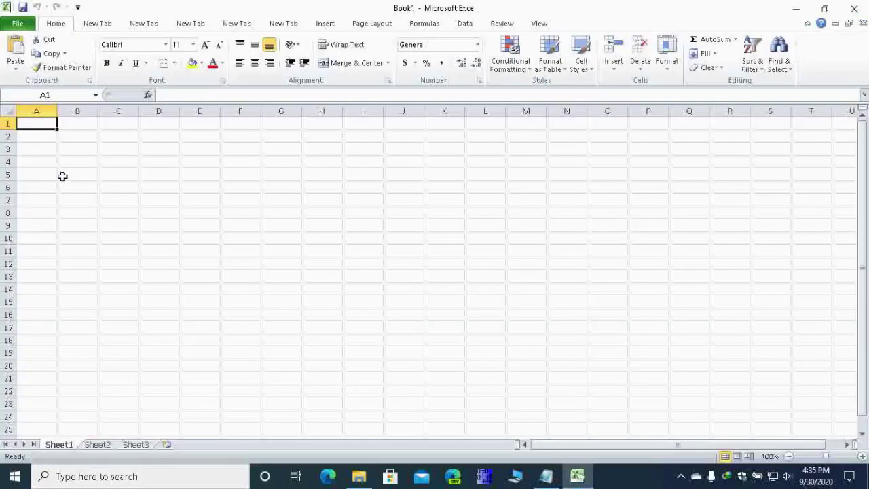
Step: Paste the fifteen riot lines into A1:A15, widen columns A and E, then select column A
text(1824,Hard Scrabble and Snow Town Riots, 1824 & 1831 respectively, Providence, 1829,August 15–22, Cincinnati, Ohio, 1831,Nat Turner's slave rebellion, August 21–23, Southampton County, Virginia1834,Anti-abolitionist riot, New York City, 1834,Attack on Canterbury Female Boarding School, Canterbury, Connecticut,1835,Baltimore bank riot, August 6, 1835,Gentleman's Riot, numerous riots throughout, 1835 targeting abolitionists,[2] Boston, Massachusetts, 1836,Cincinnati Riots of 1836,Cincinnati, Ohio, 1837,Flour Riots, New York City, 1837,Murder of Elijah Lovejoy, 1841,Dorr Rebellion, Rhode Island, 1841, Cincinnati Riots of 1841, early September, Cincinnati, Ohio, 1842,Lombard Street Riot, (a.k.a. the Abolition Riots), August 1, Philadelphia,1842,Muncy Abolition riot of 1842)
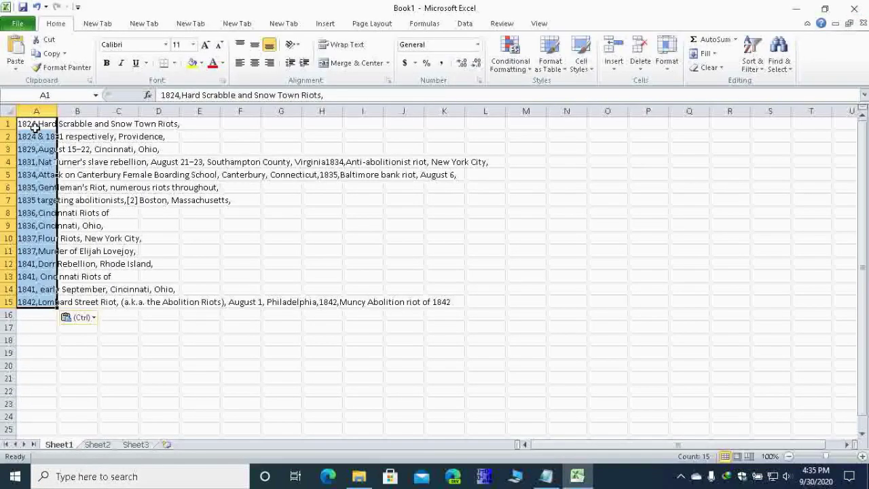
drag(57, 111, 110, 111)
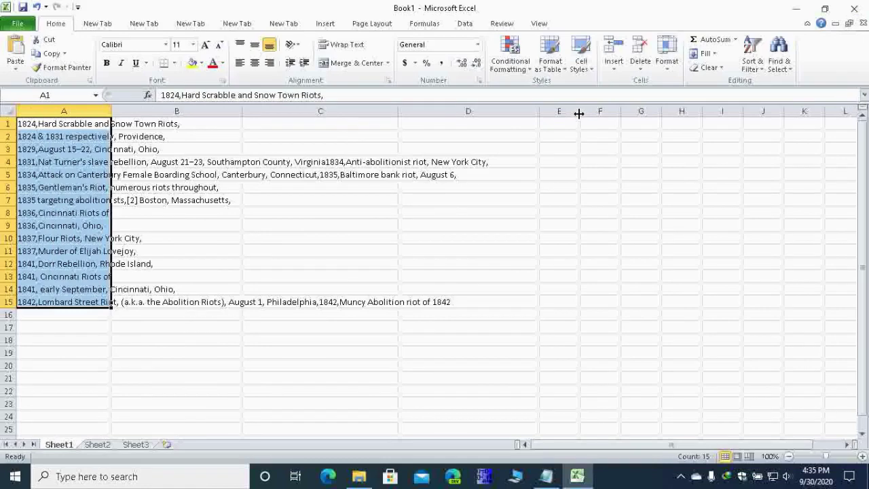
drag(578, 113, 671, 130)
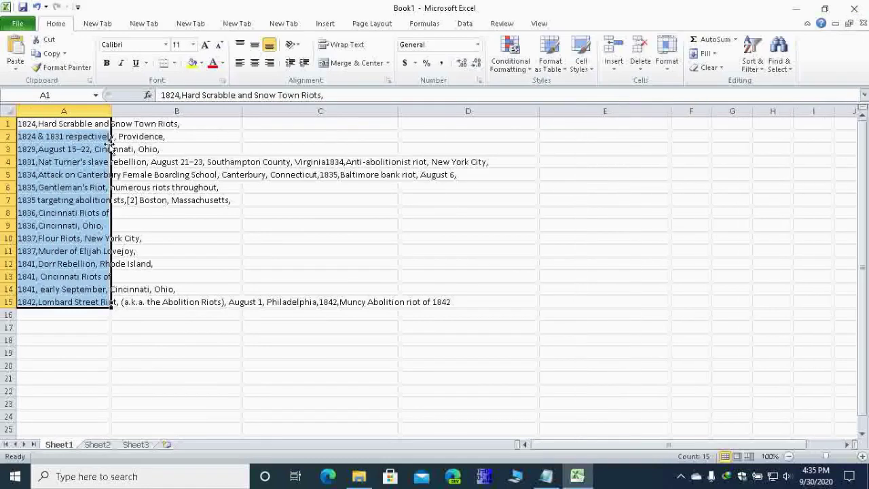
click(173, 134)
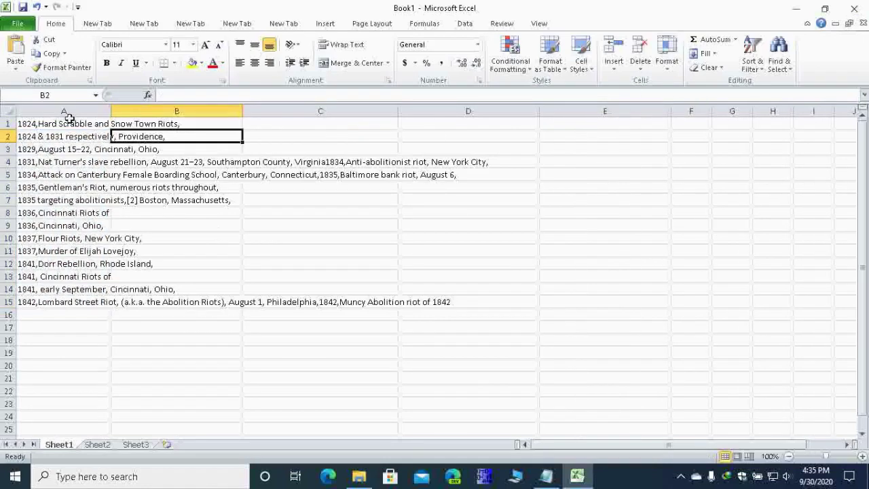
click(65, 112)
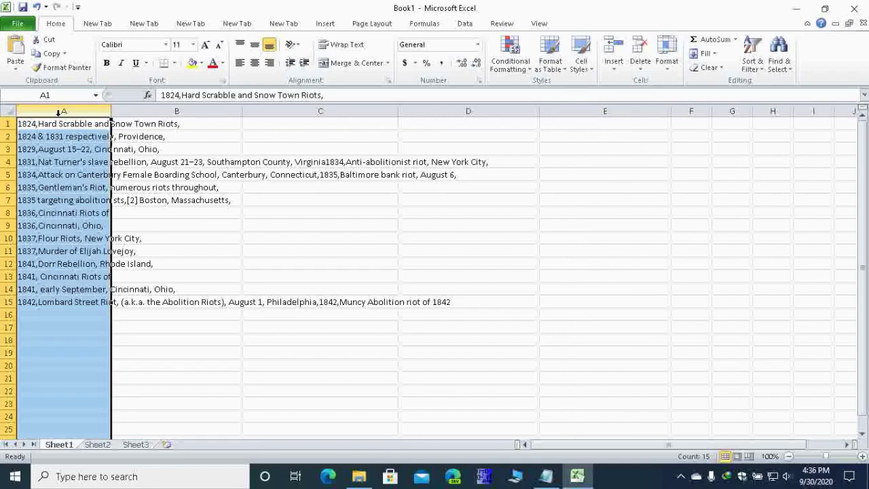
Step: Split column A into separate columns with Text to Columns, Delimited by Comma instead of Tab
click(464, 24)
click(425, 59)
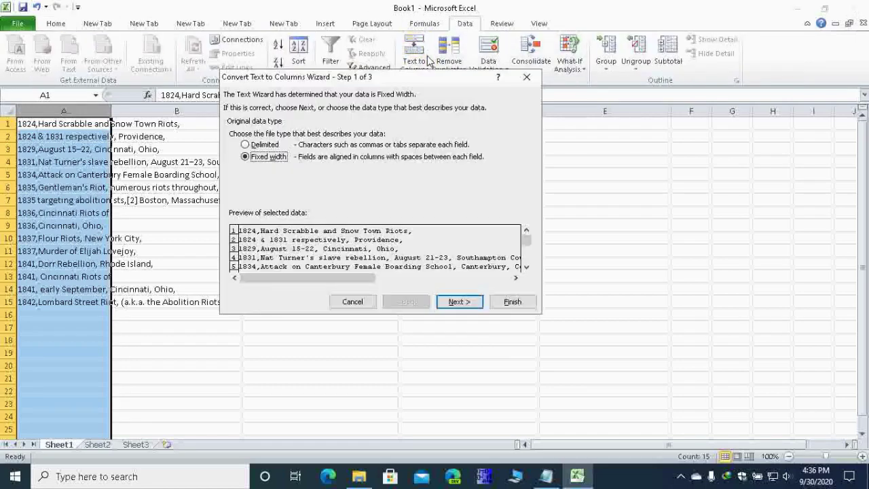
click(264, 149)
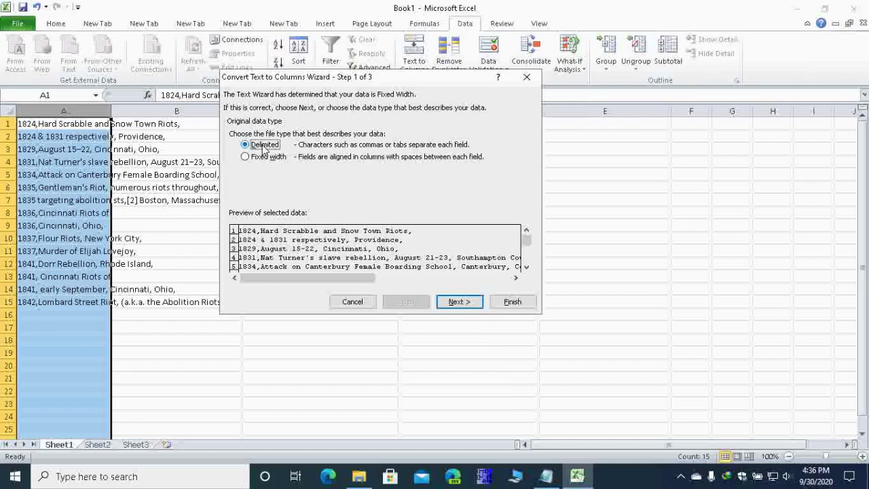
click(456, 302)
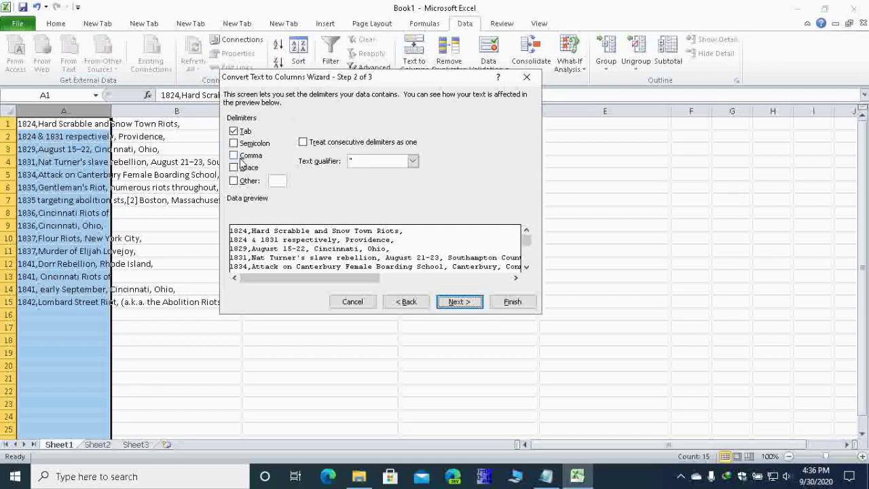
click(234, 156)
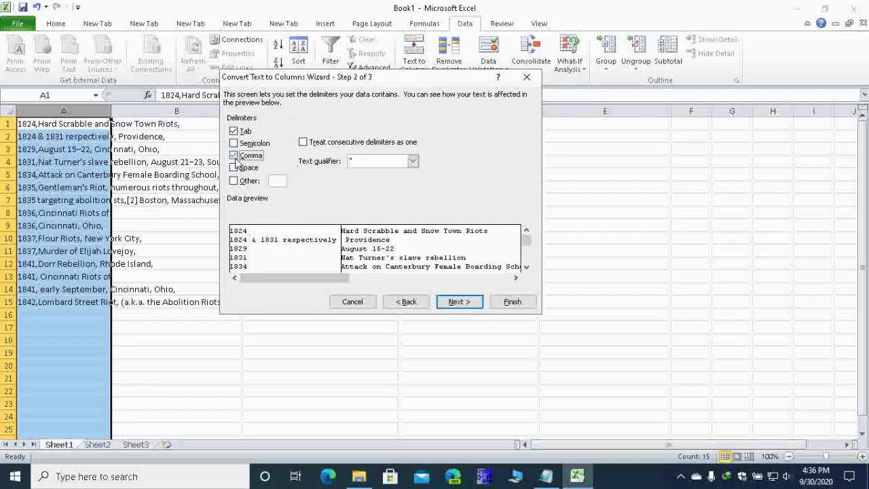
click(234, 131)
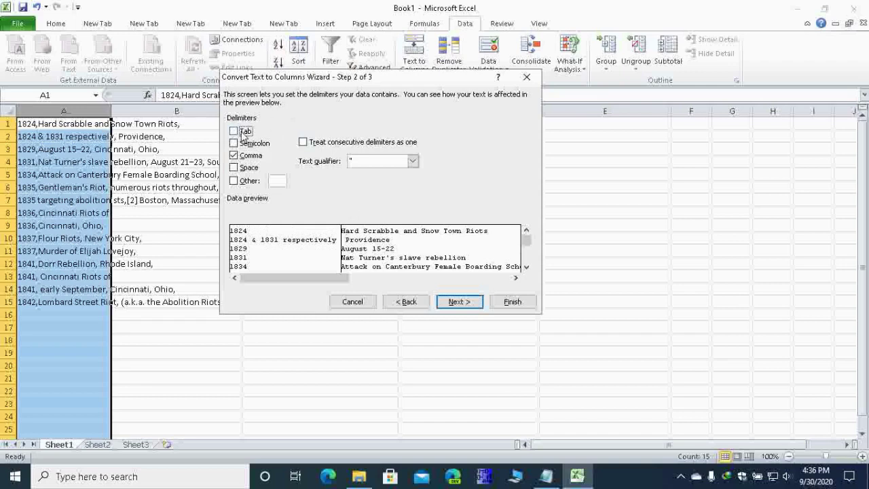
click(459, 304)
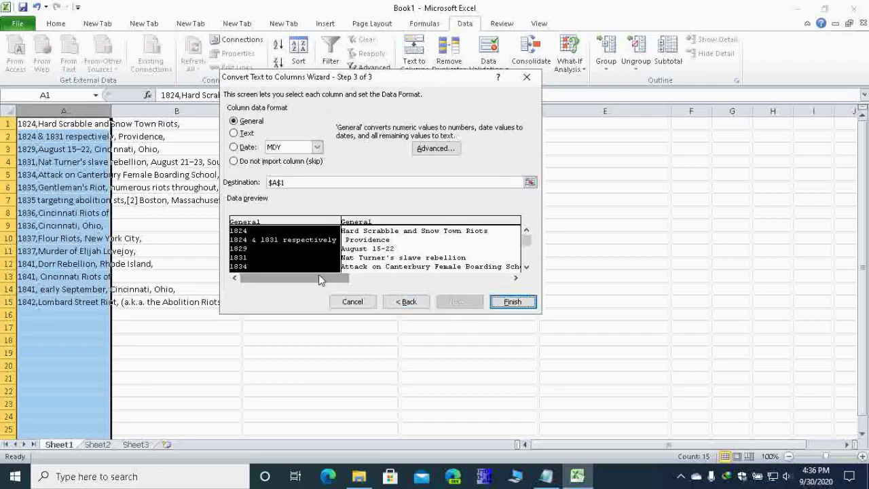
drag(318, 274, 440, 281)
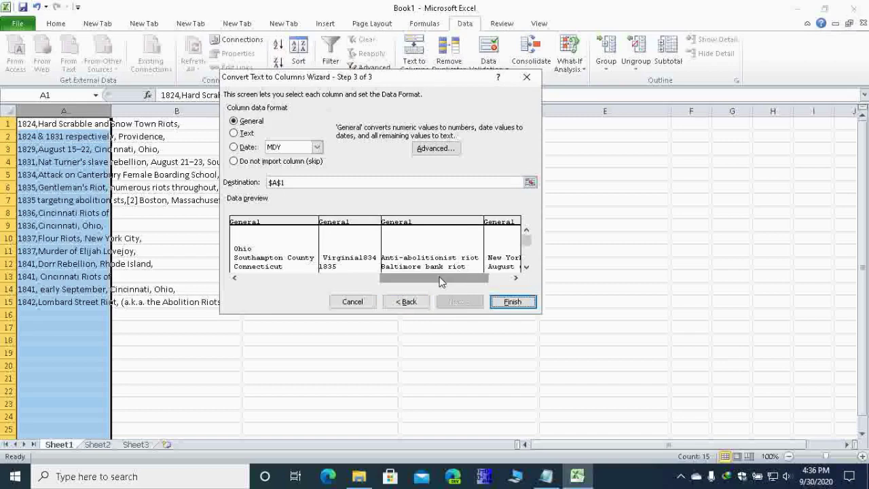
key(Return)
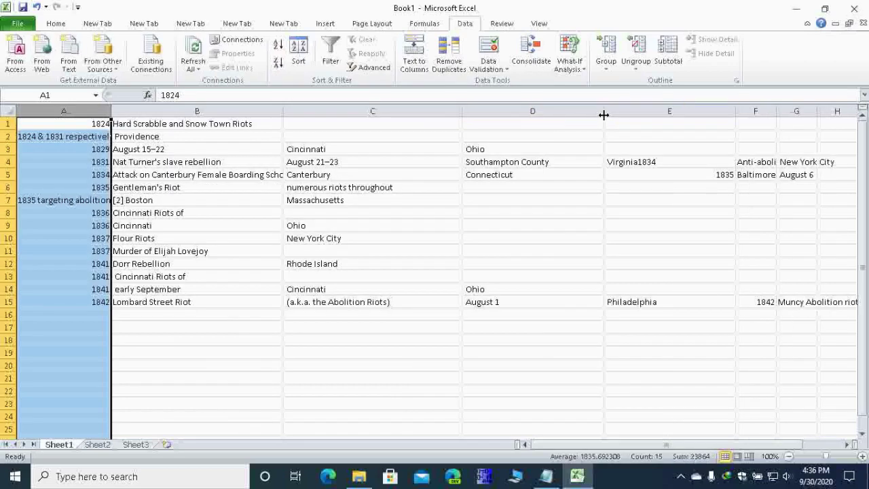
Step: Narrow column D, close Excel without saving Book1, and refresh the desktop
drag(604, 115, 579, 115)
click(854, 8)
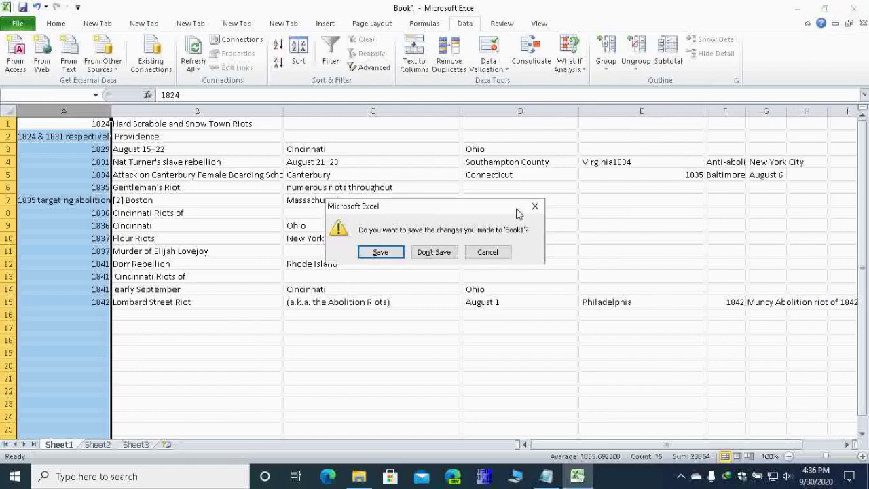
right_click(396, 69)
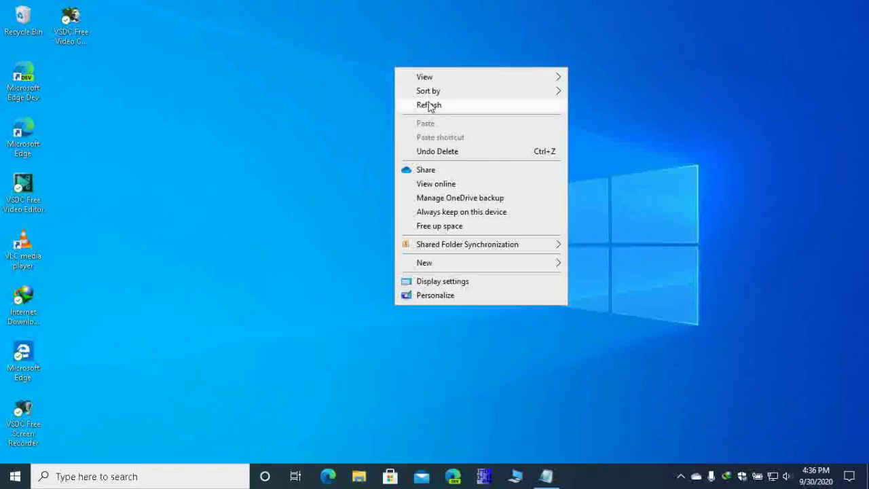
click(428, 106)
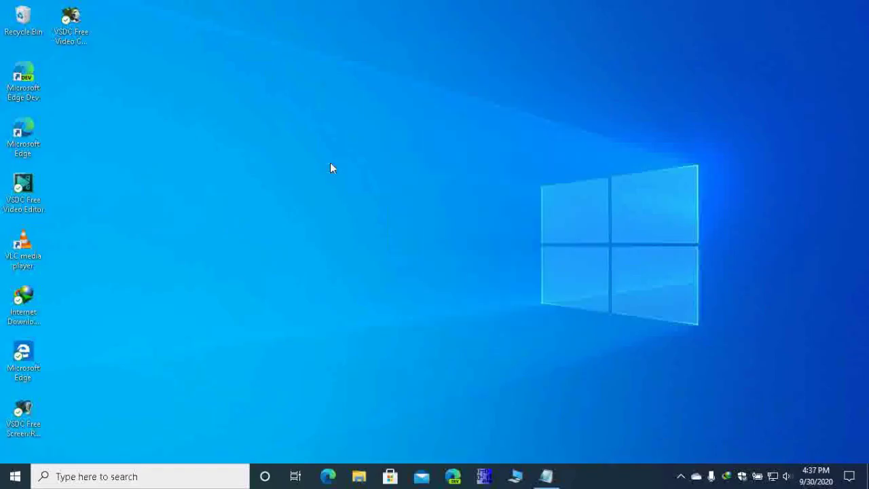